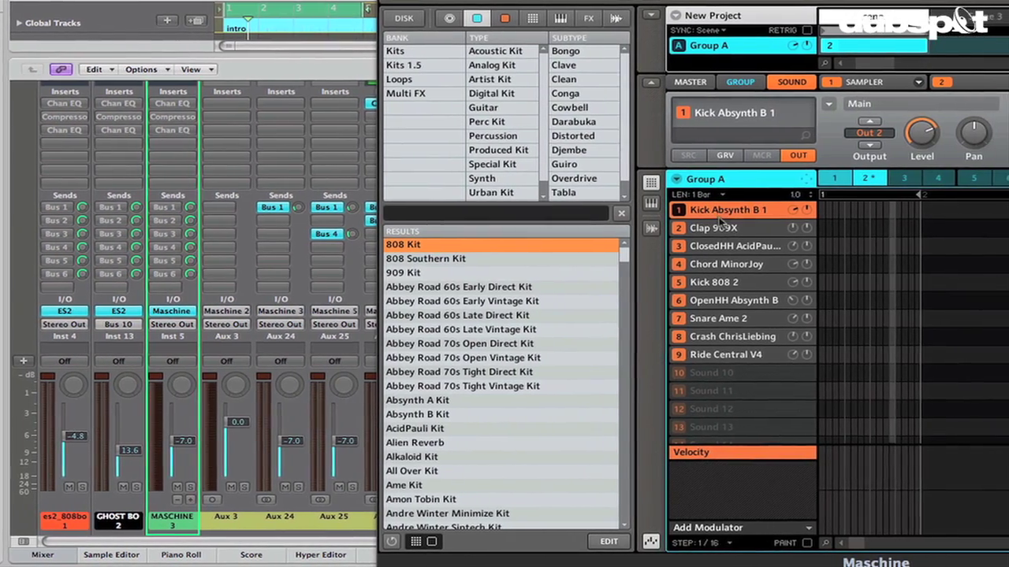
Play the arrangement from the intro marker through to the start of pt4.
left_click(719, 226)
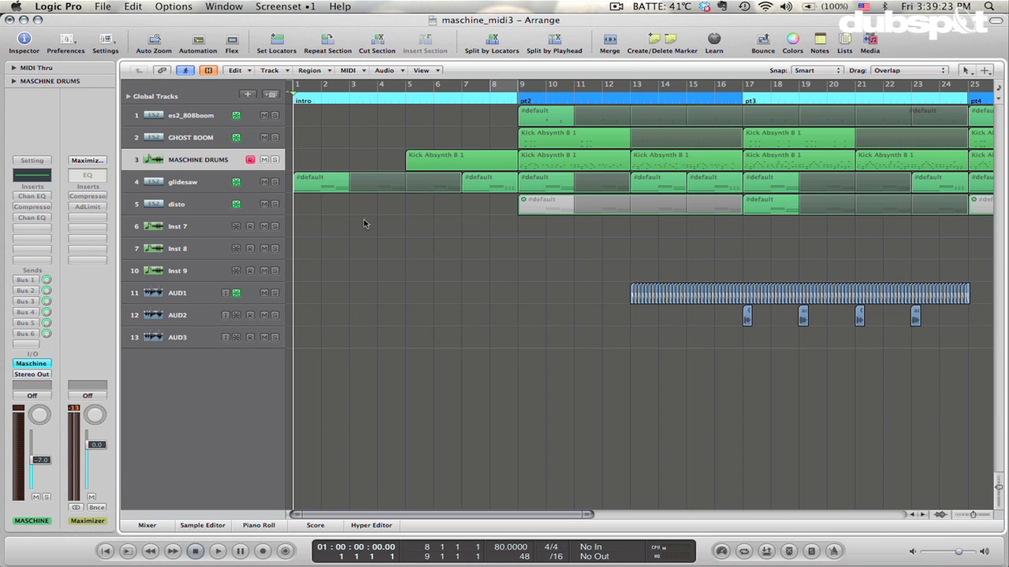
key("space")
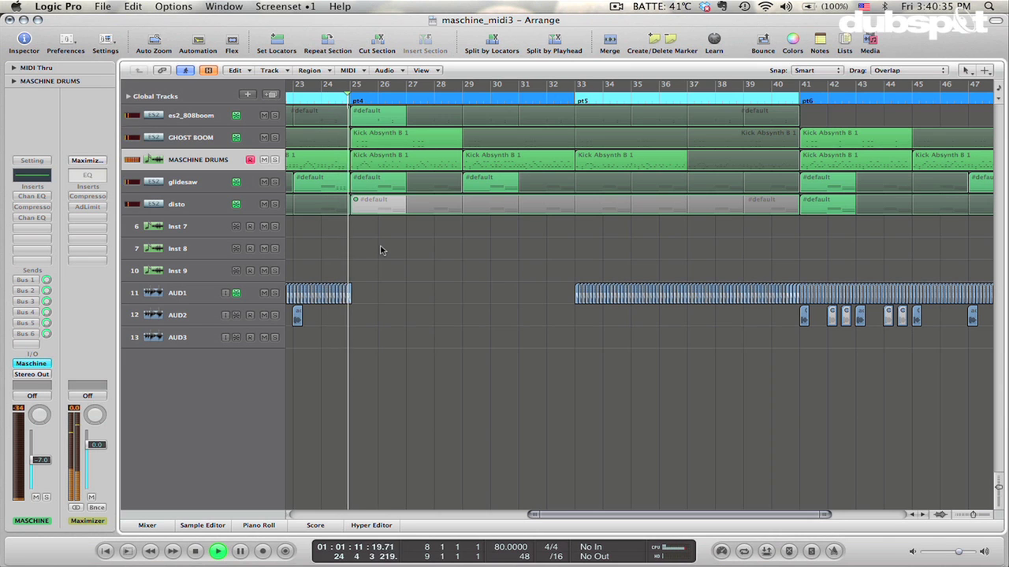
scroll(380, 251, "left", 10)
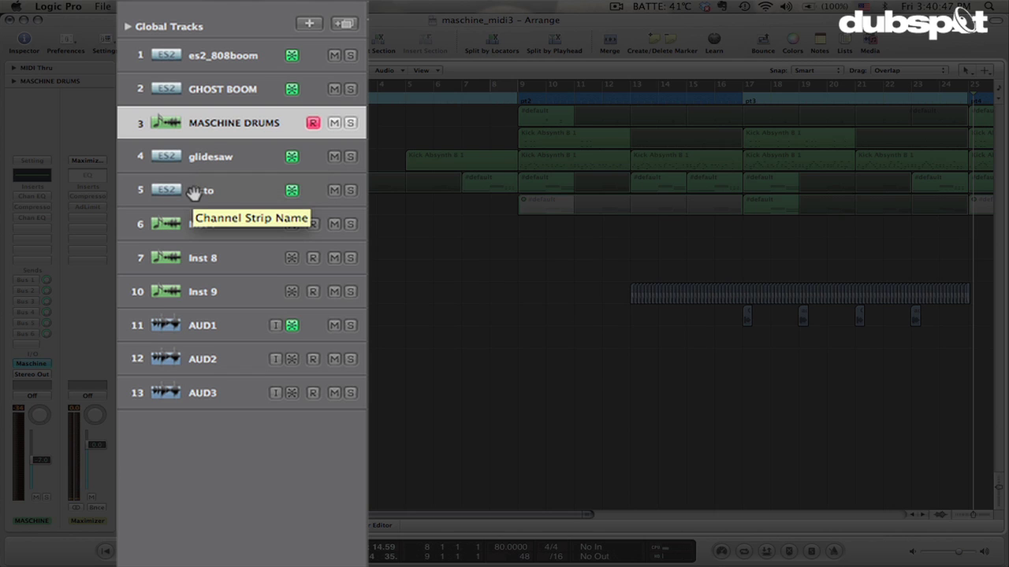
Select the es2_808boom track, set the cycle region from bar 9 to bar 10 and audition the track in solo.
left_click(238, 53)
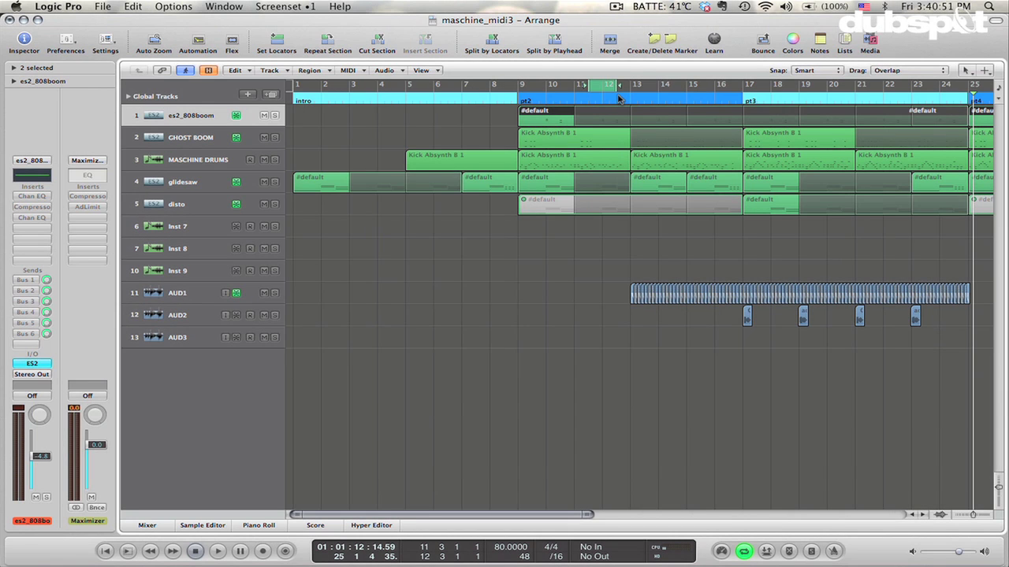
left_click_drag(603, 88, 550, 88)
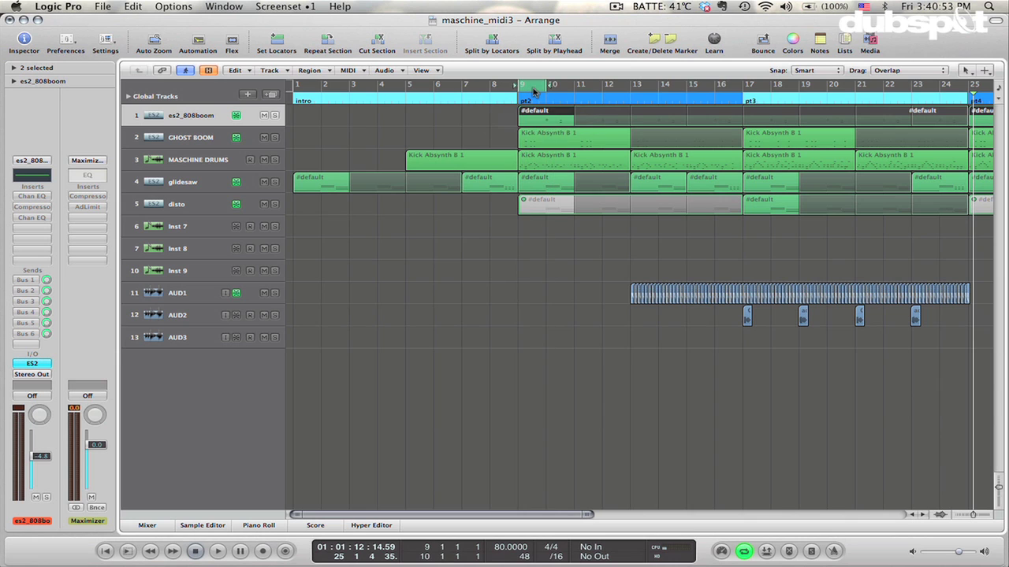
key("s")
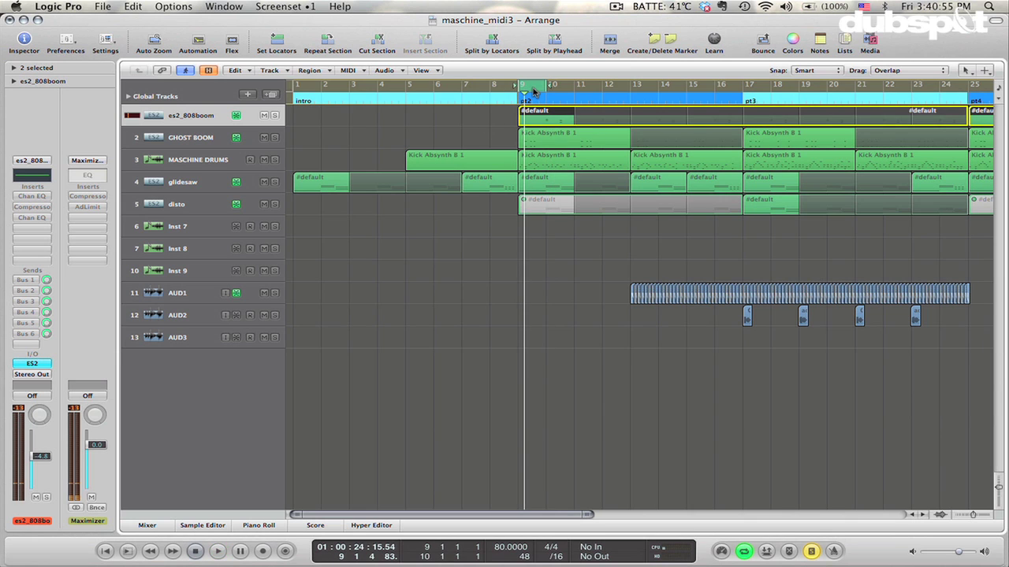
key("s")
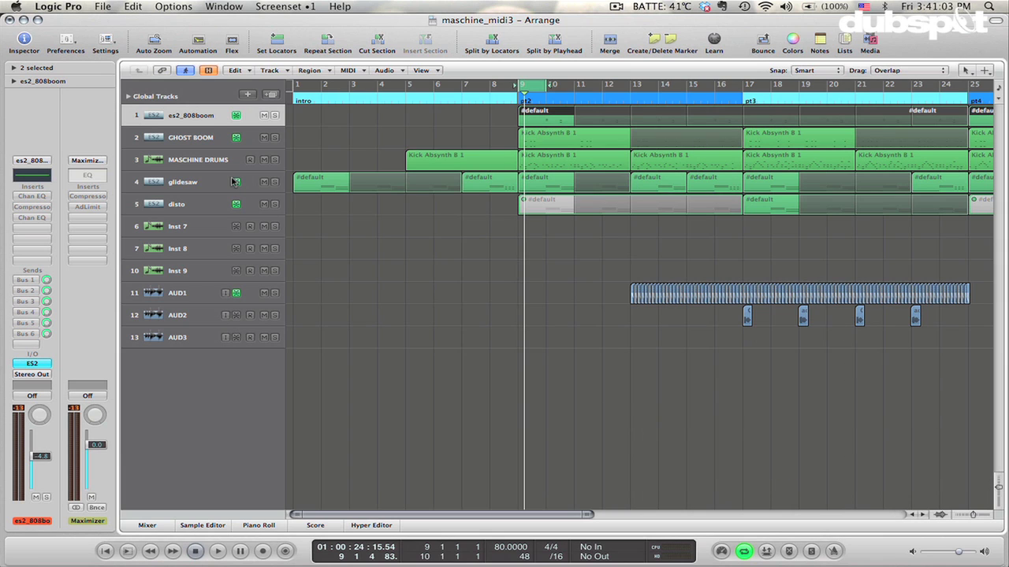
Open the Maschine plug-in of the MASCHINE DRUMS track and display pattern 1 of Group A.
left_click(209, 161)
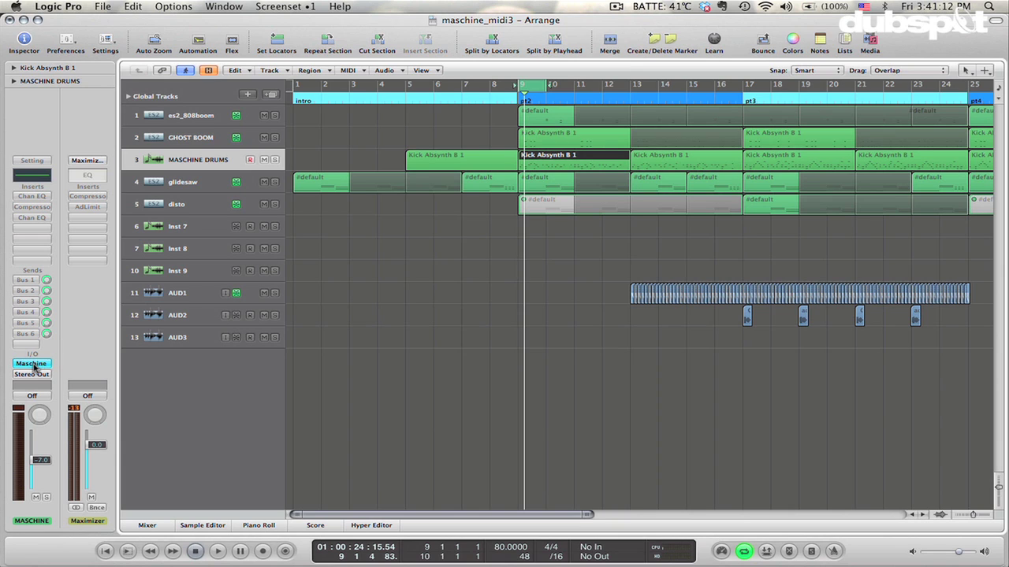
left_click(32, 364)
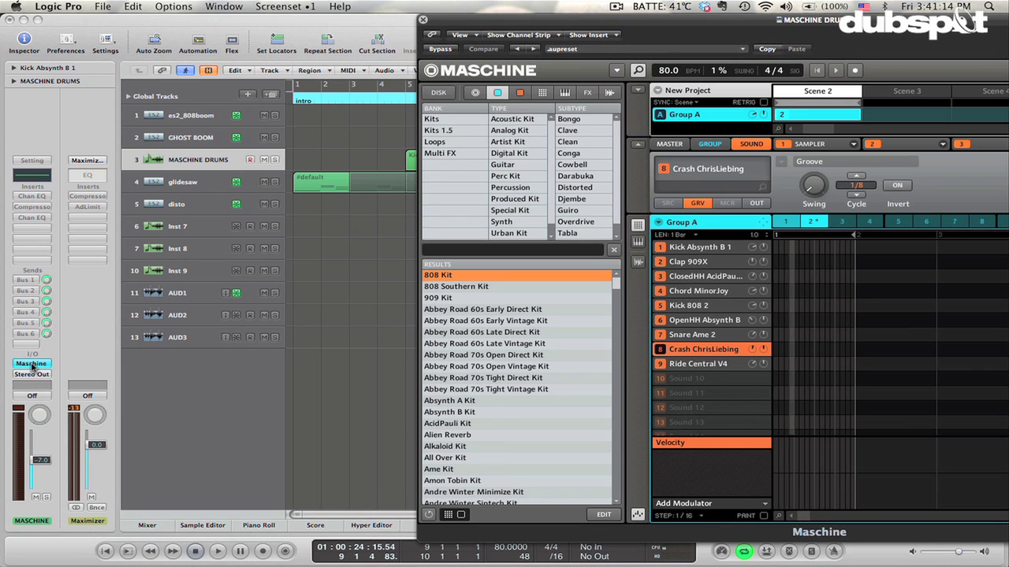
left_click(789, 224)
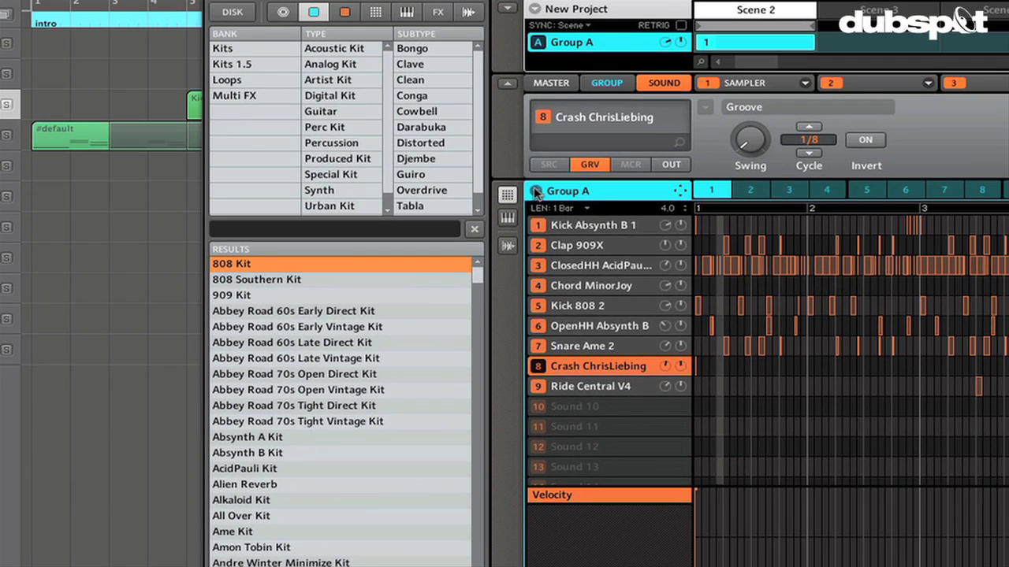
Review the mapping modes in Group A's Sound MIDI Batch Setup without applying them.
left_click(536, 191)
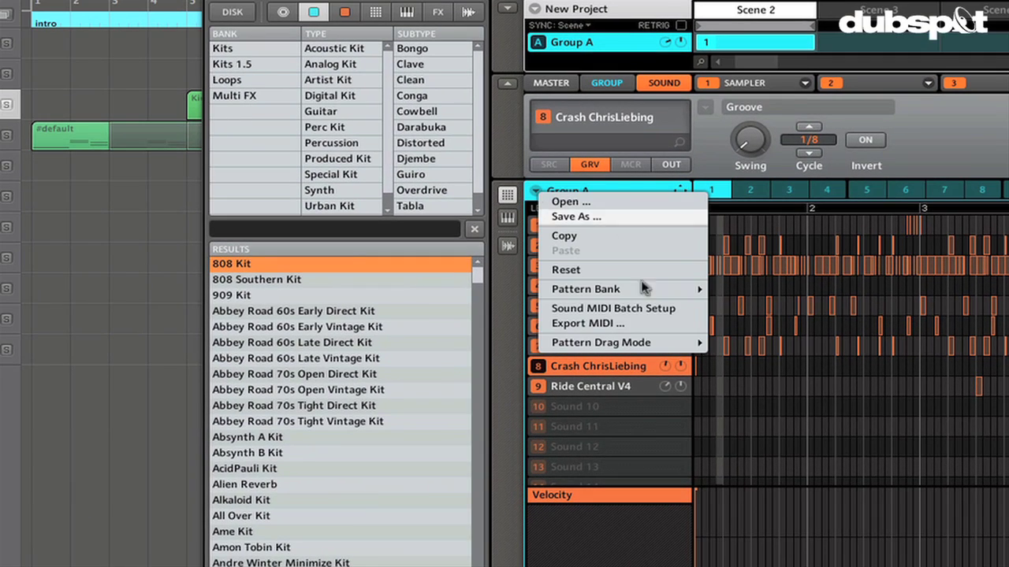
mouse_move(625, 347)
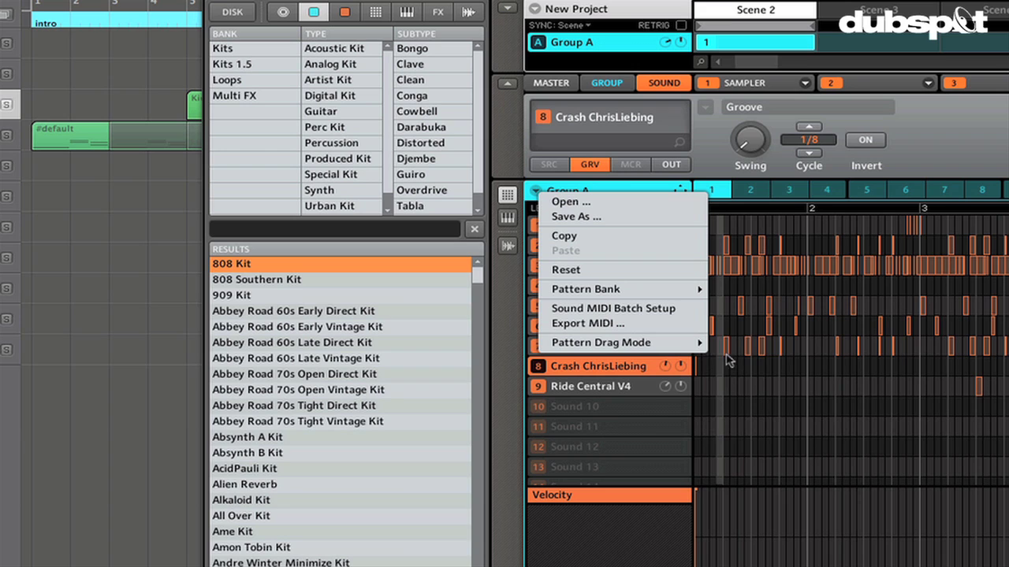
left_click(628, 312)
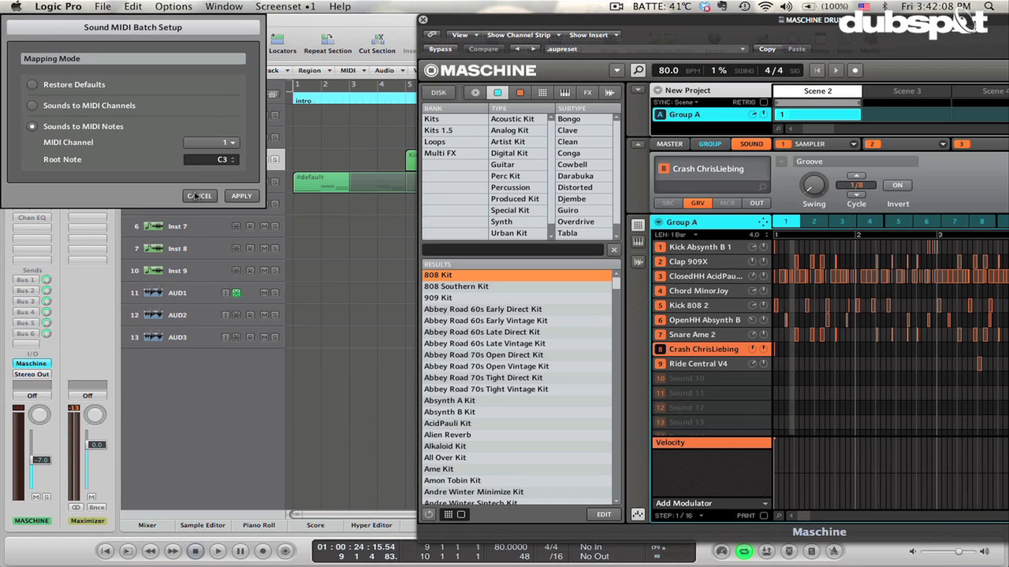
left_click(203, 201)
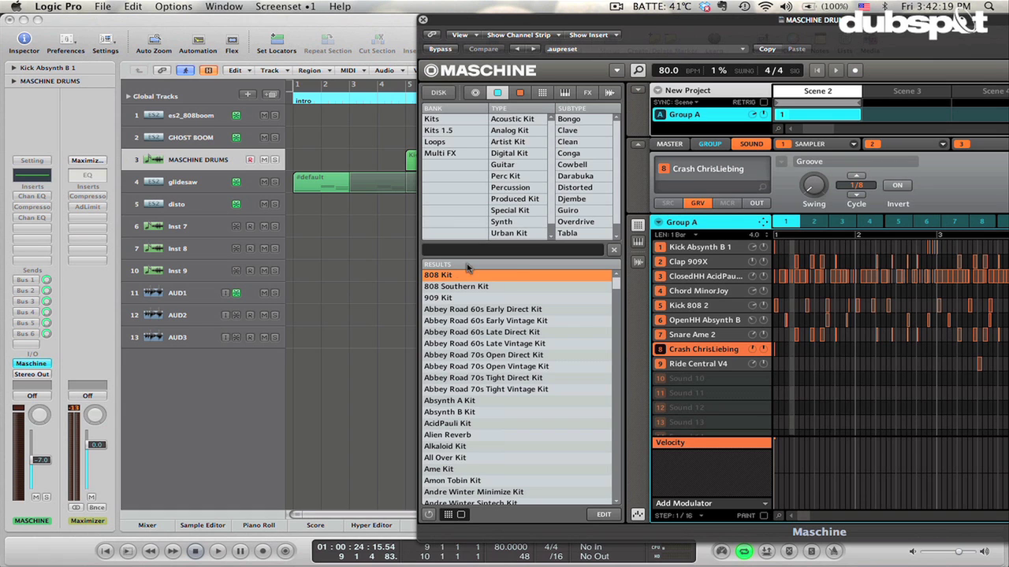
Place Group A's pattern 1 as a MIDI region at bar 1 of the MASCHINE DRUMS track and play it back.
key("space")
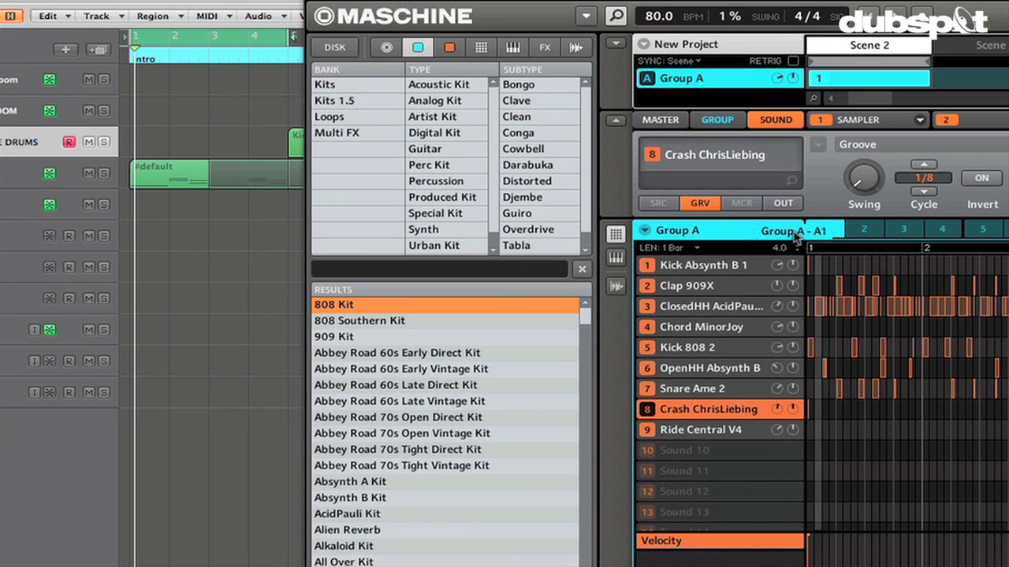
left_click_drag(794, 232, 152, 140)
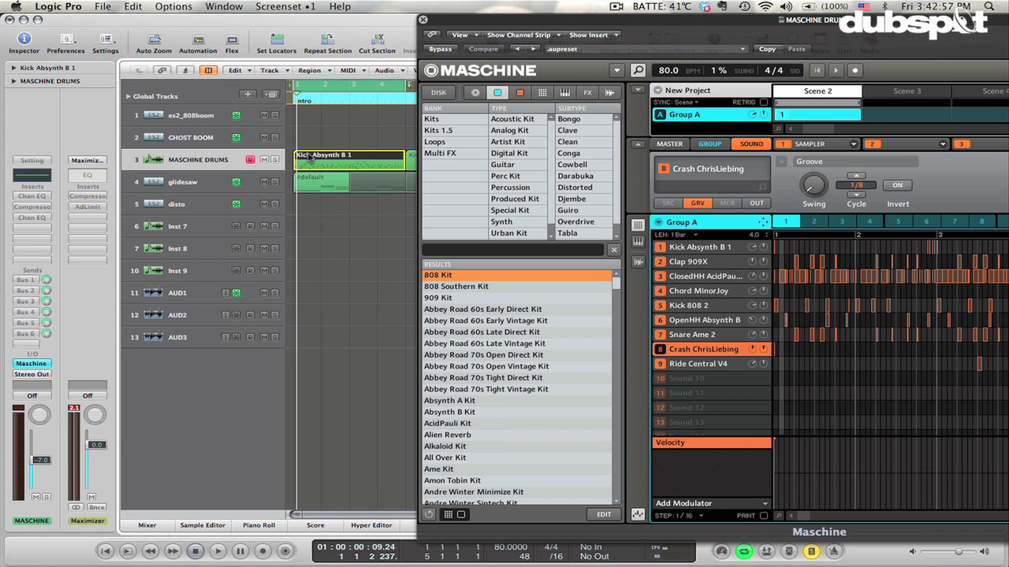
key("space")
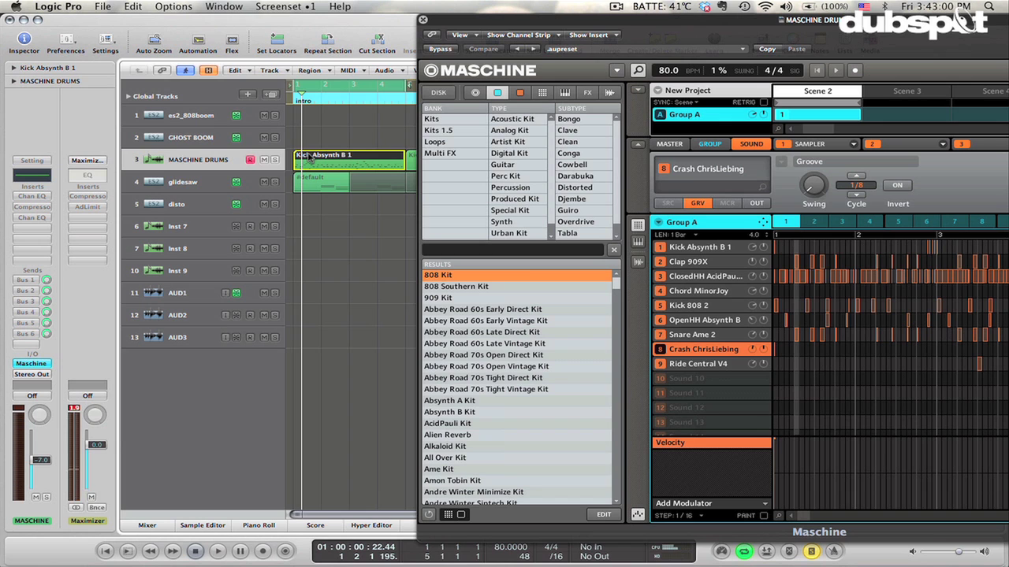
key("space")
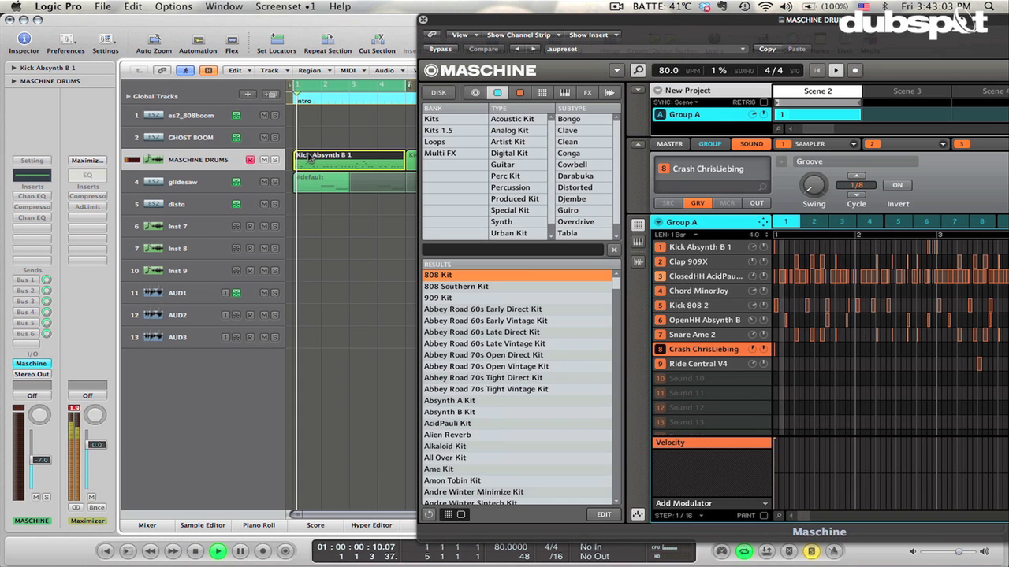
key("space")
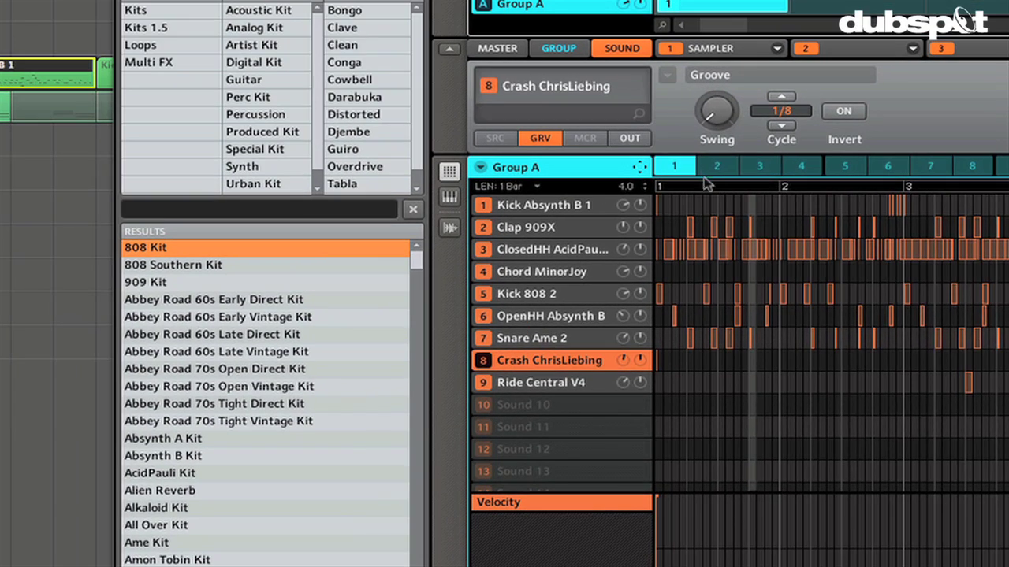
Switch Group A to the empty pattern 2 and play the MIDI region on the MASCHINE DRUMS track.
left_click(715, 167)
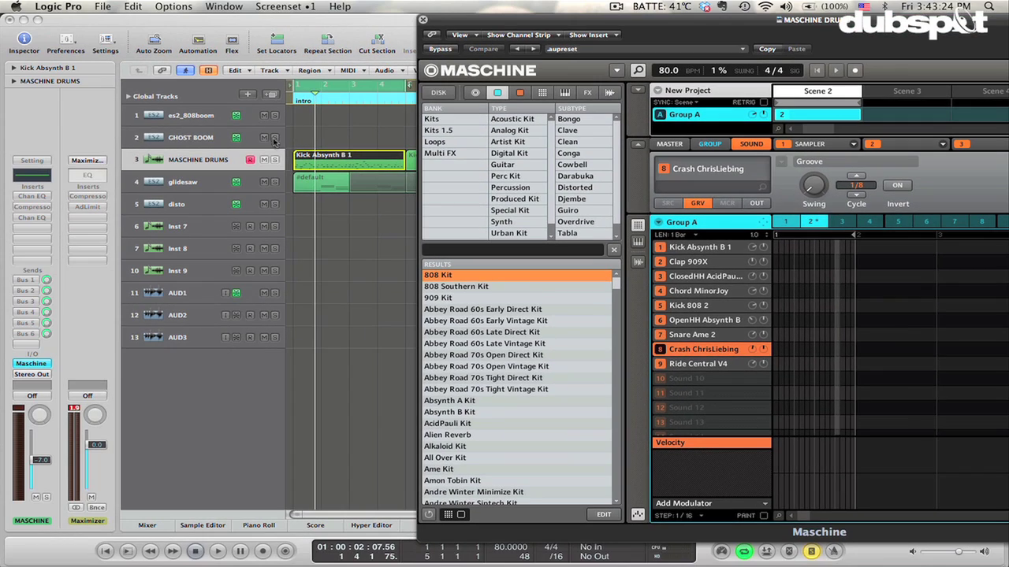
key("space")
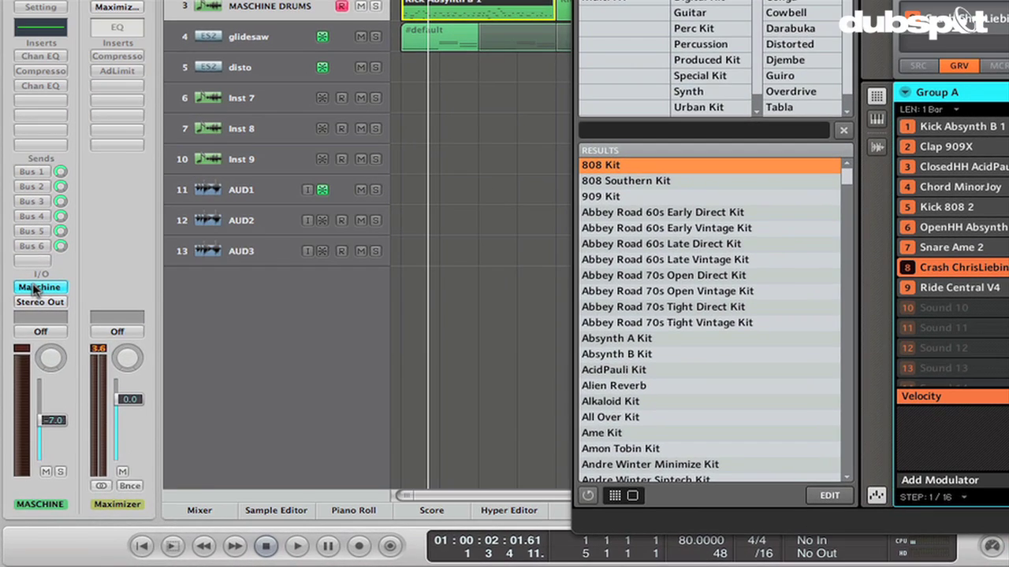
Load Maschine from the Native Instruments AU instruments as Multi Output (8xStereo, 8xMono) on the MASCHINE DRUMS channel.
left_click(34, 288)
mouse_move(110, 546)
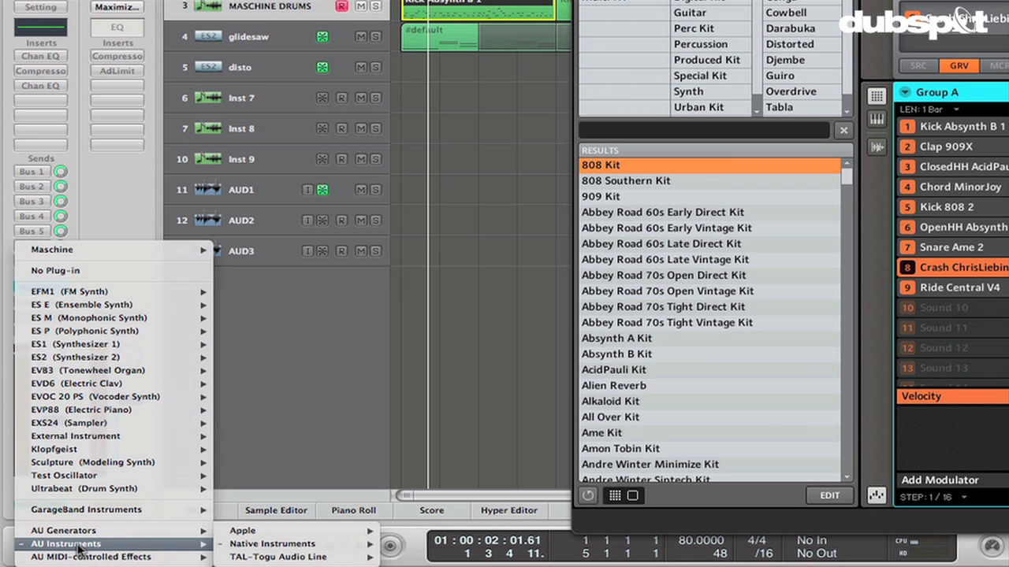
mouse_move(268, 545)
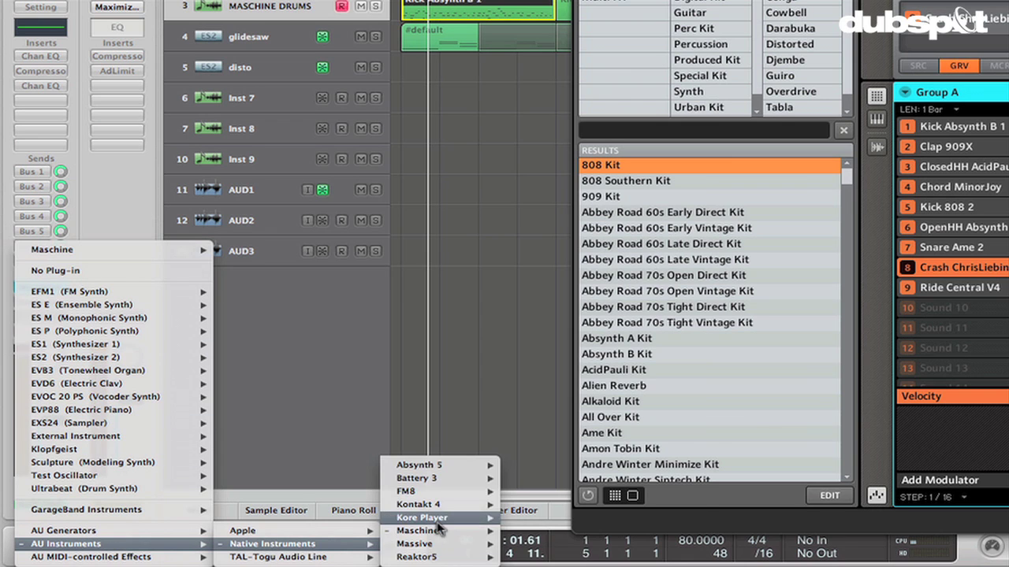
mouse_move(439, 536)
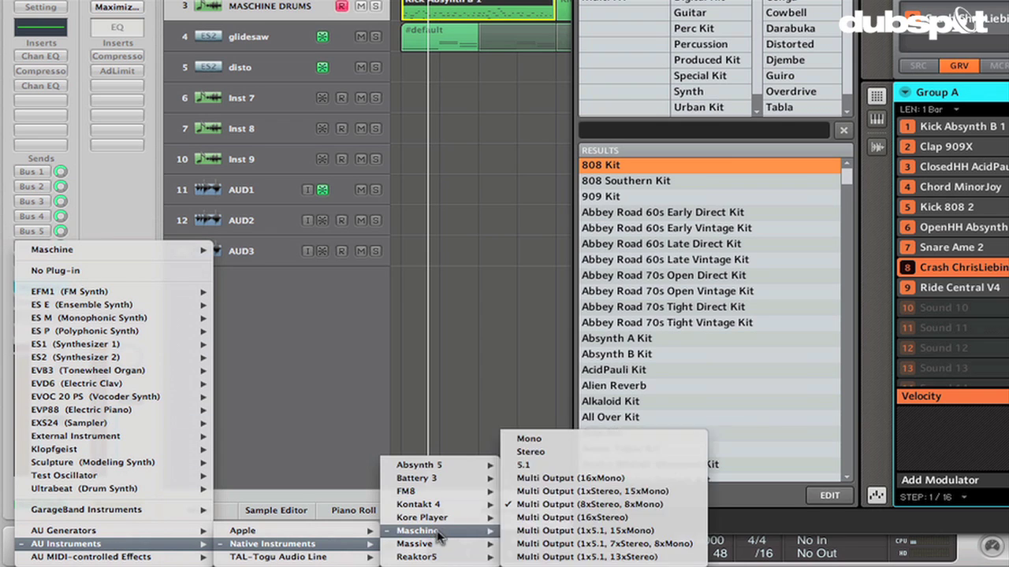
left_click(653, 504)
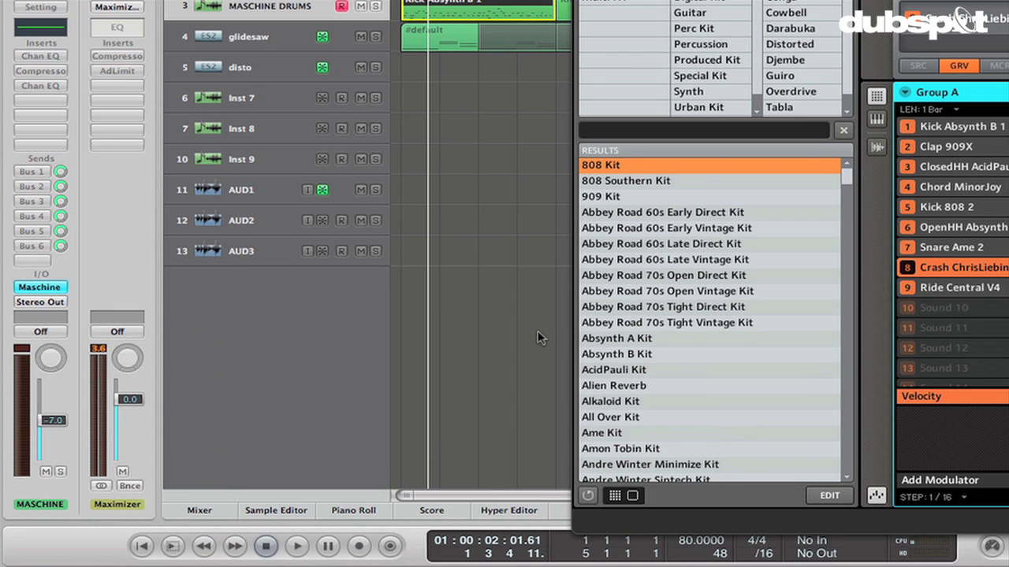
left_click(45, 289)
mouse_move(155, 547)
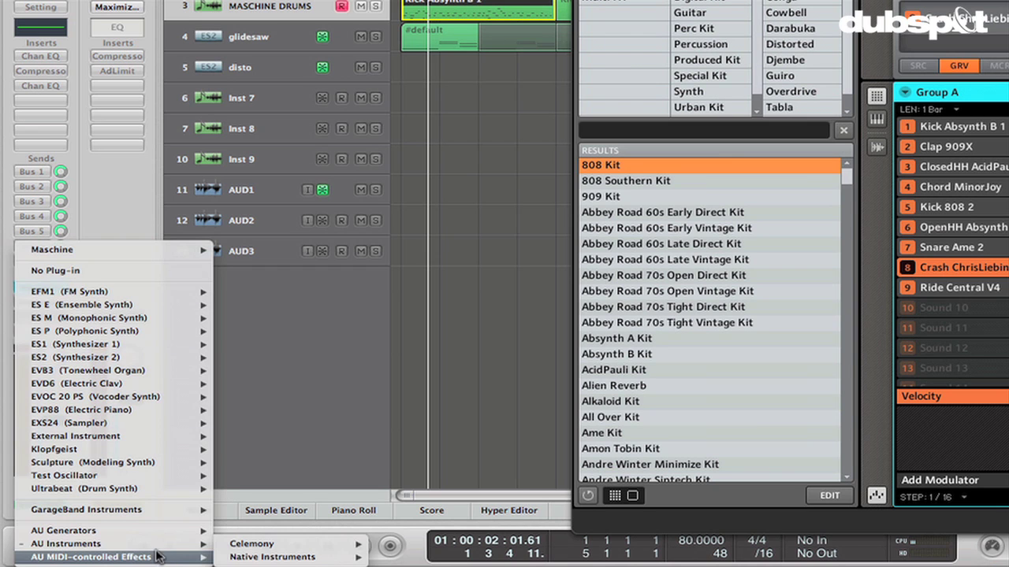
mouse_move(304, 544)
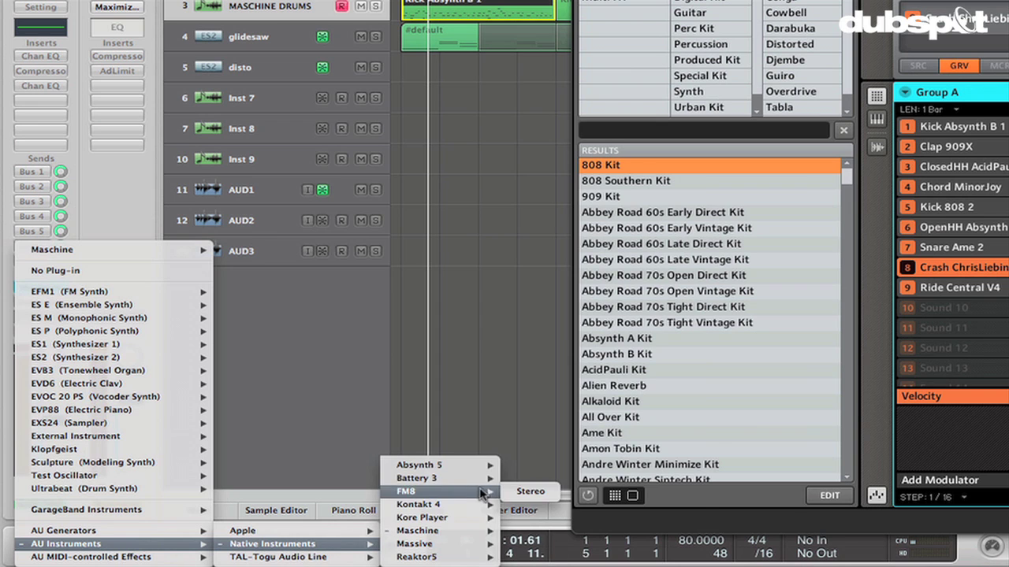
mouse_move(471, 536)
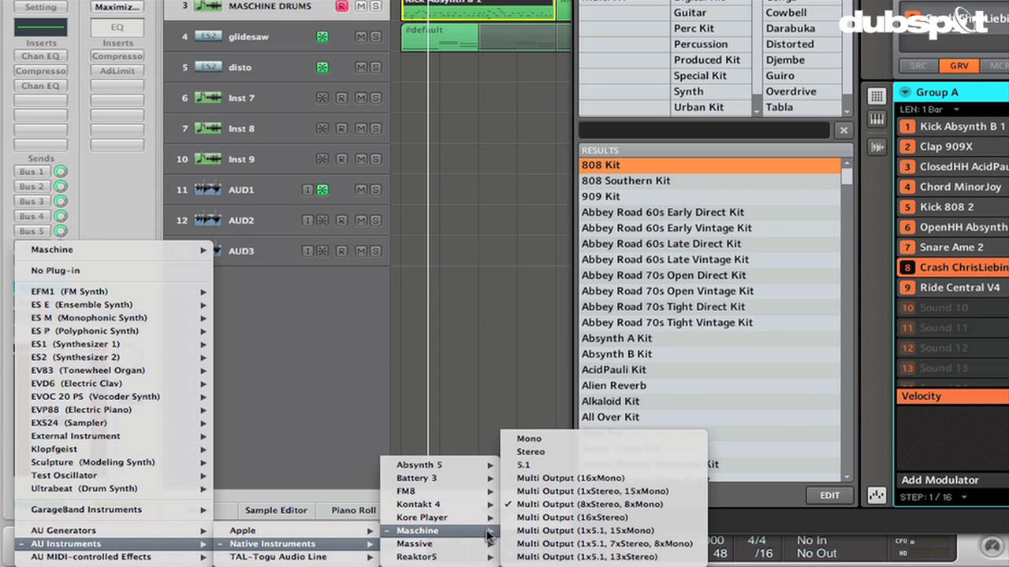
left_click(605, 504)
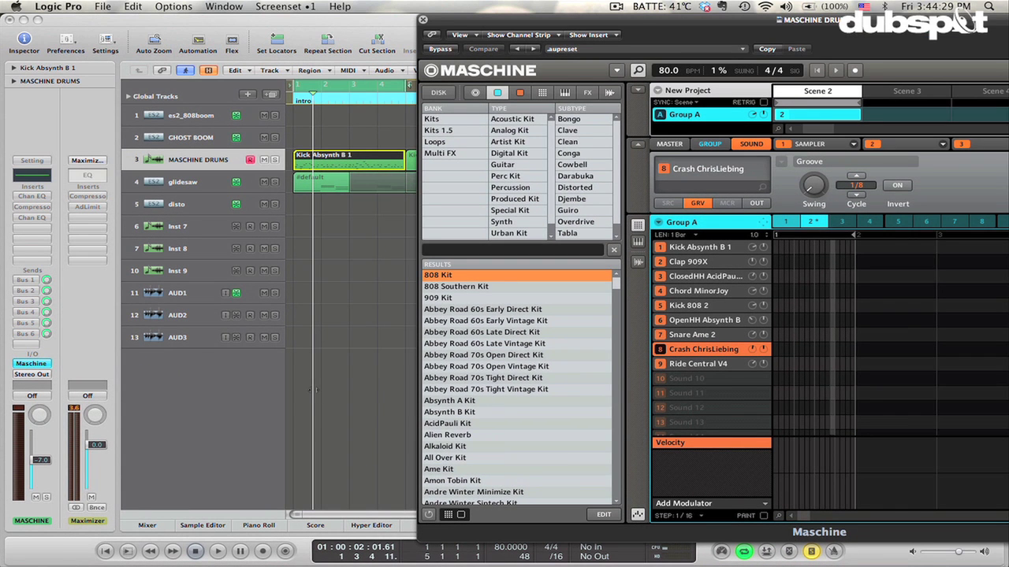
Close the Maschine plug-in window, open the mixer and add two more aux channels from the MASCHINE DRUMS channel strip.
left_click(423, 20)
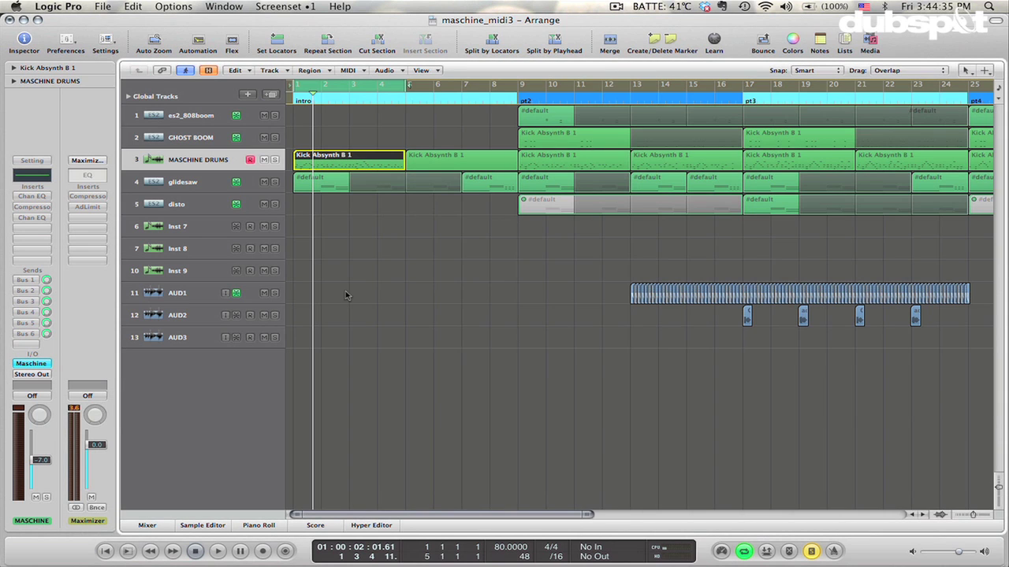
left_click(142, 525)
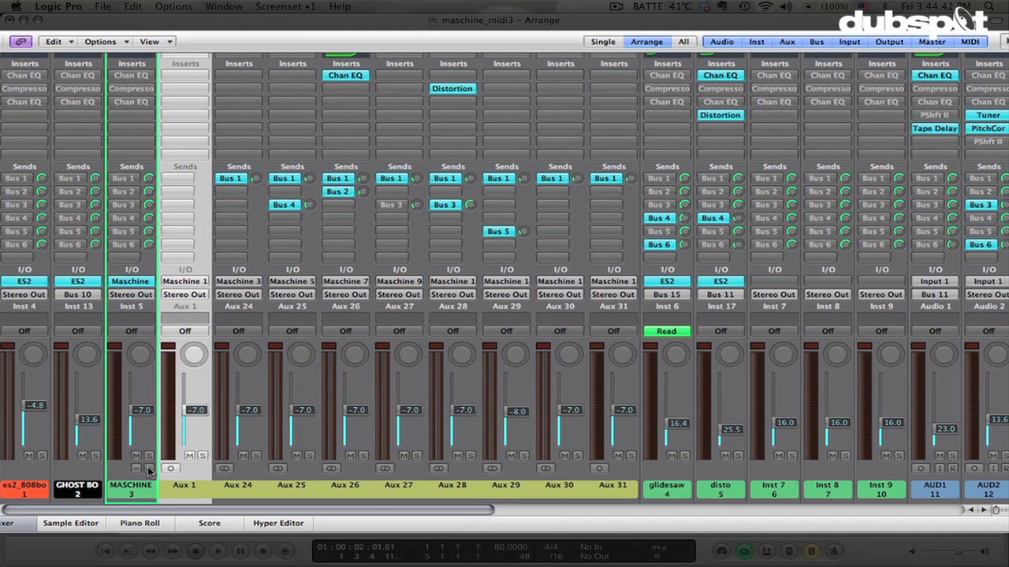
left_click_drag(266, 497, 265, 516)
mouse_move(146, 514)
left_mouse_down()
mouse_move(139, 520)
mouse_move(151, 524)
left_mouse_up()
left_click(149, 469)
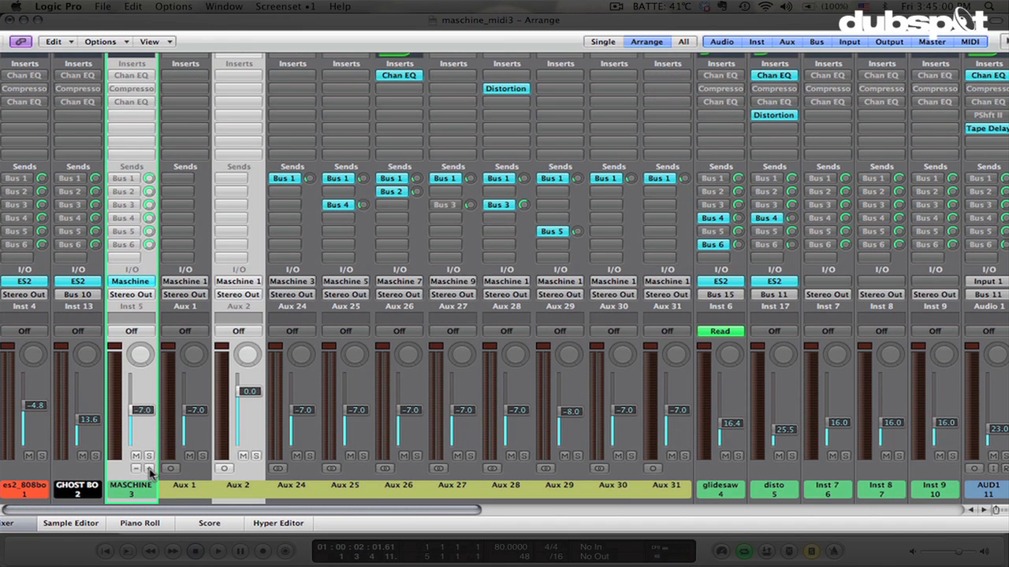
left_click(149, 469)
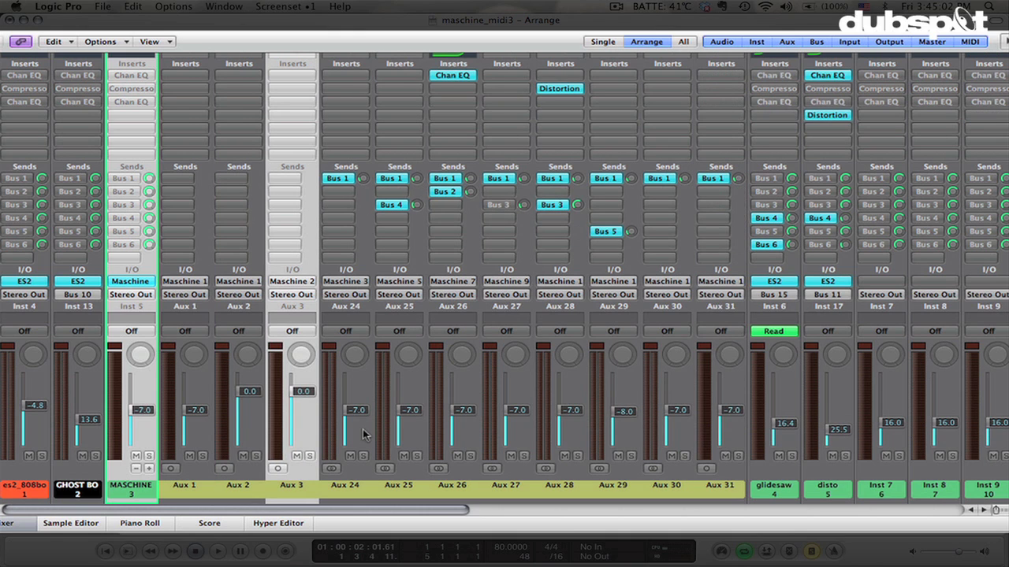
Delete the Aux 1 and Aux 2 channel strips from the mixer.
left_click(257, 172)
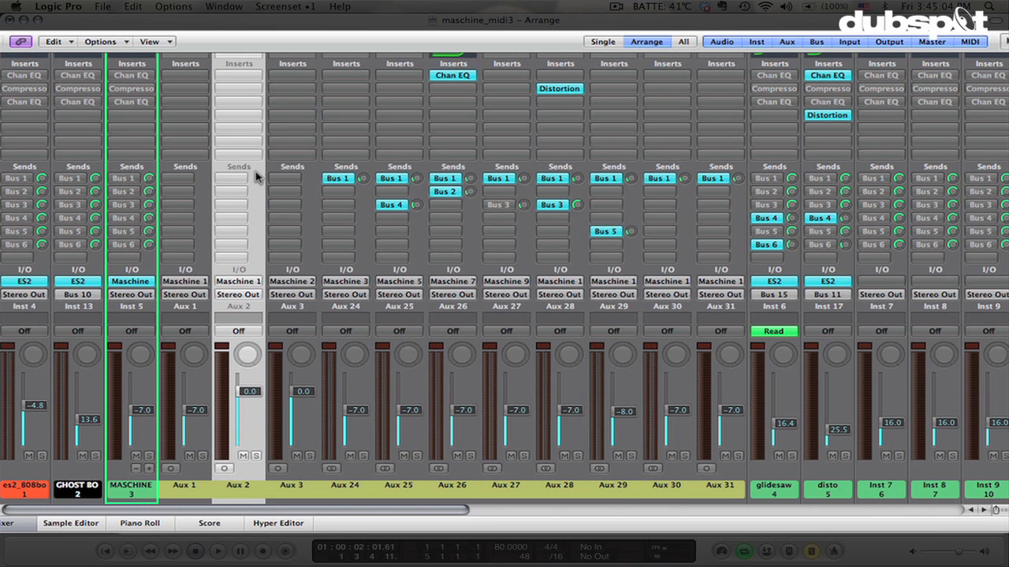
left_click(202, 176, "shift")
right_click(202, 176)
key("Escape")
key("Delete")
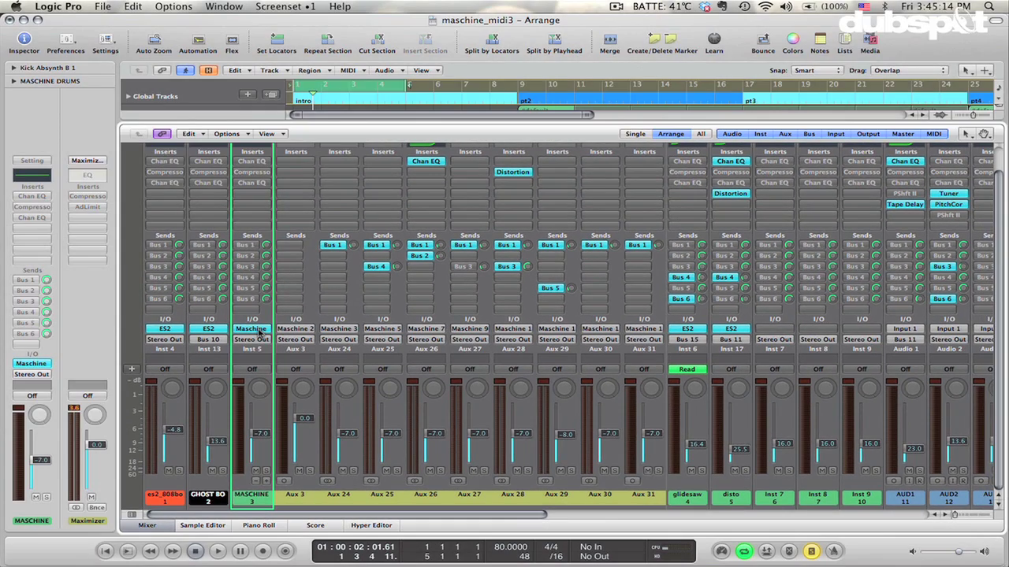
Open Maschine from the MASCHINE DRUMS channel strip and view the main output choices for the Kick Absynth B 1 sound.
left_click(258, 333)
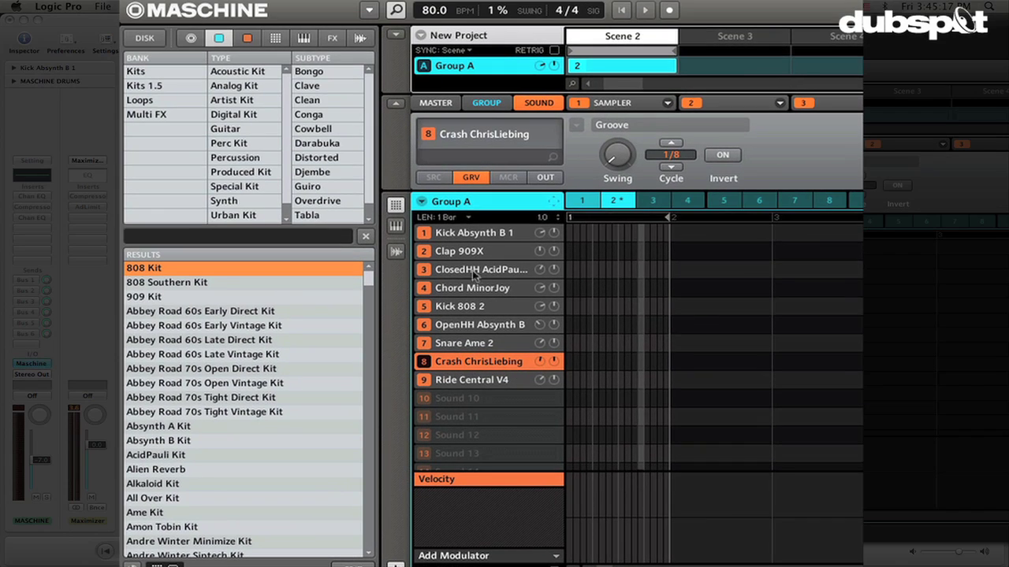
left_click(501, 234)
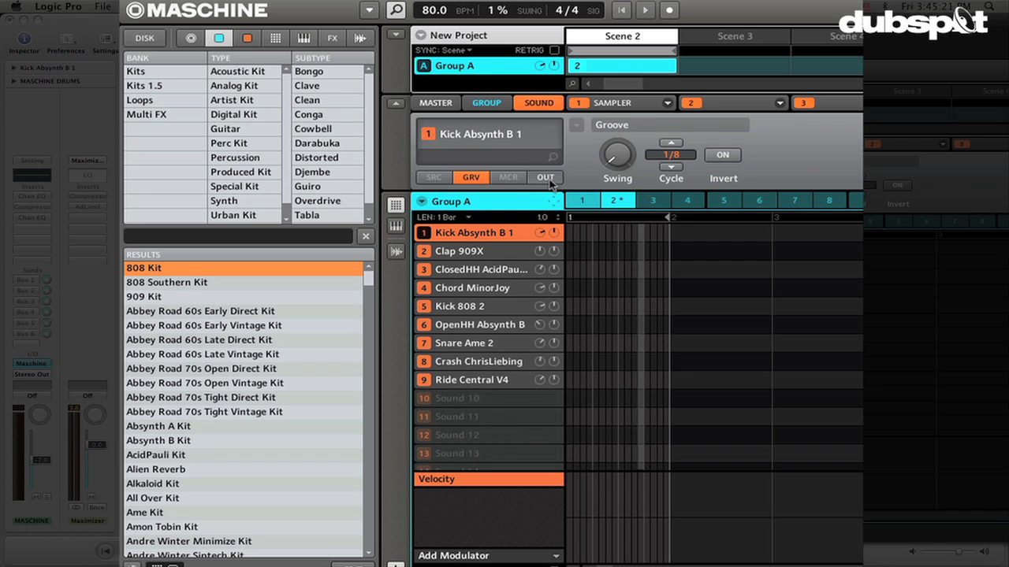
left_click(550, 180)
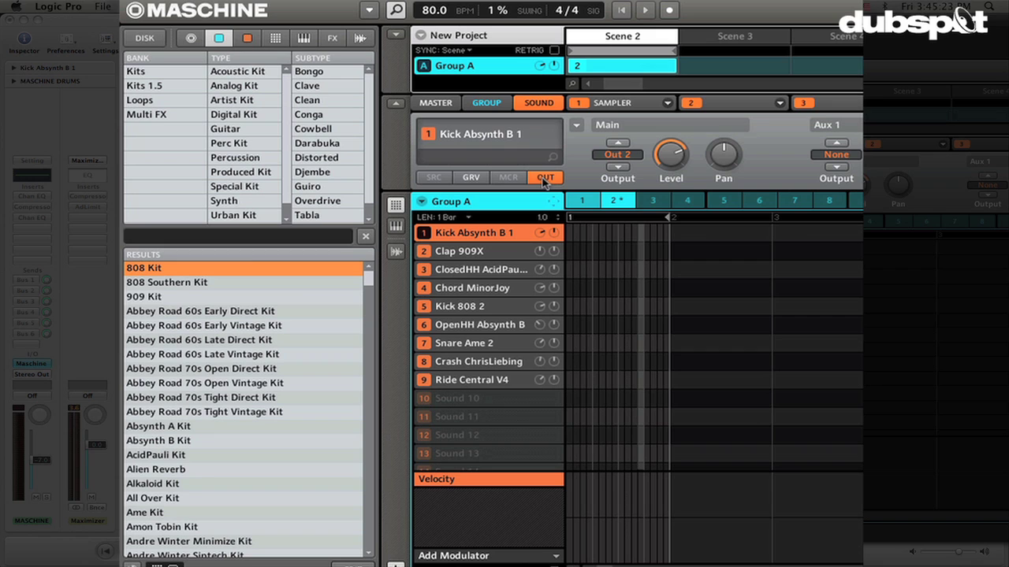
left_click(613, 153)
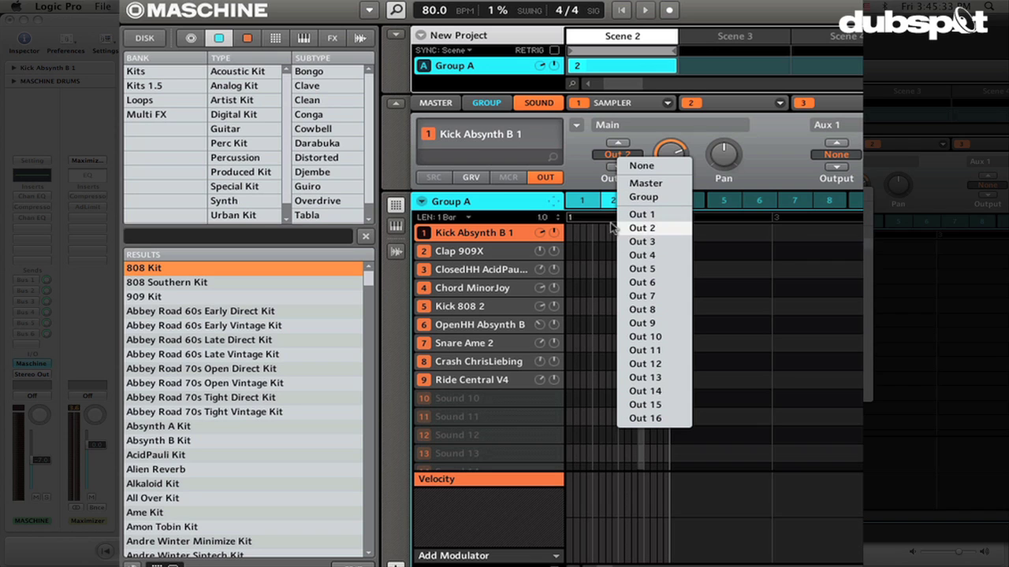
left_click(586, 182)
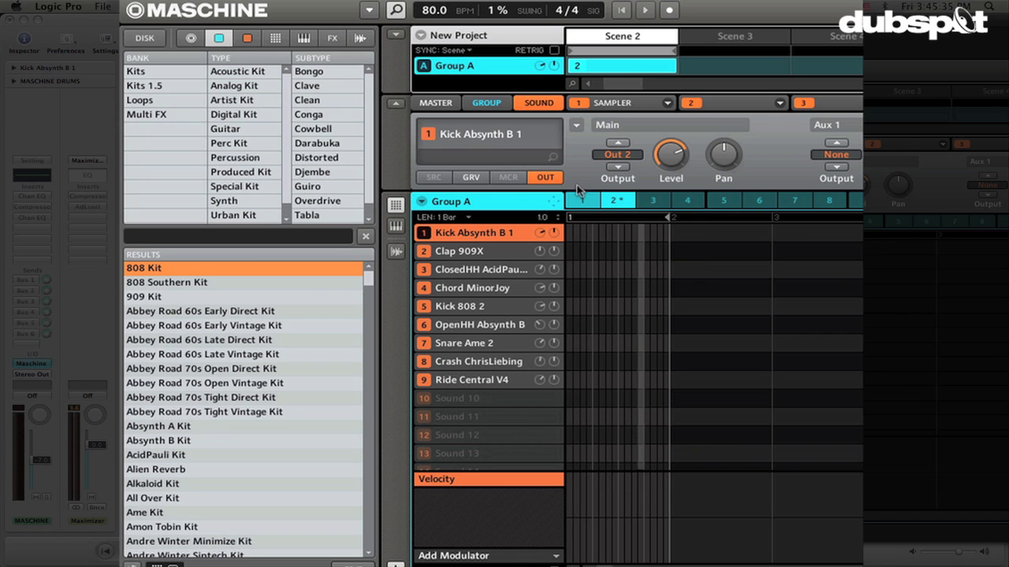
Check the main output assignments of Group A's sounds 2 through 8, from Clap 909X to Crash ChrisLiebing.
left_click(470, 252)
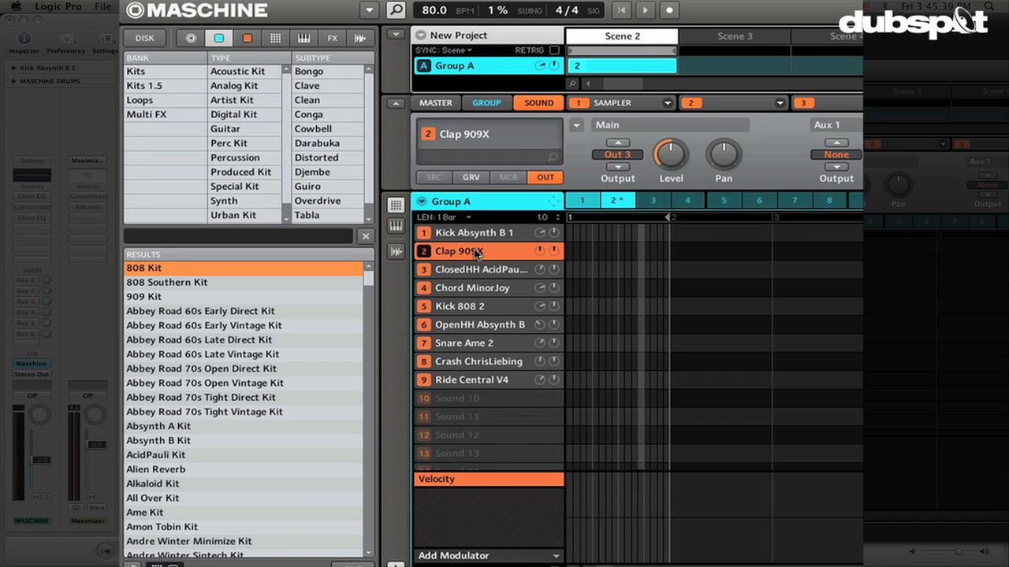
left_click(483, 270)
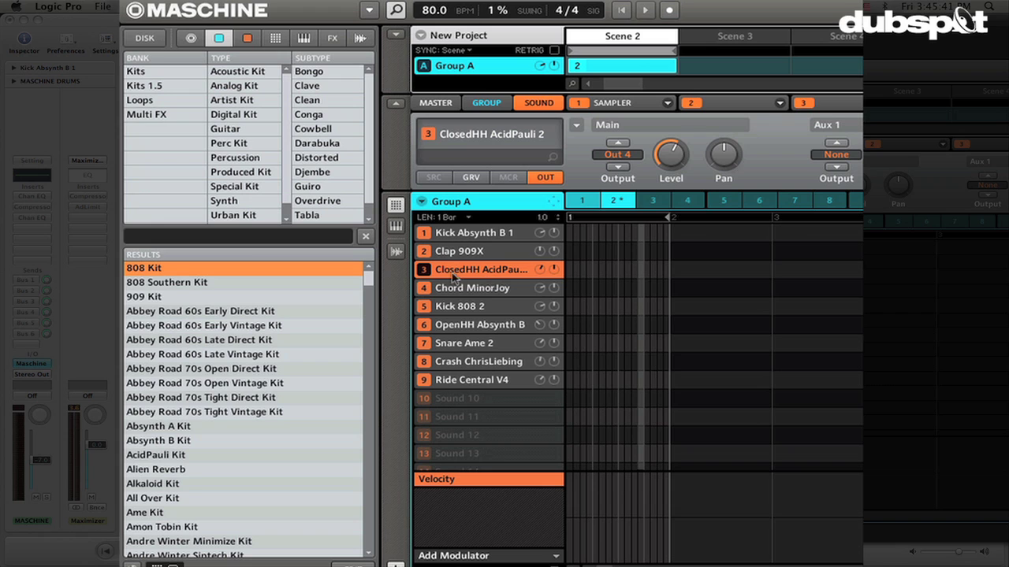
left_click(489, 287)
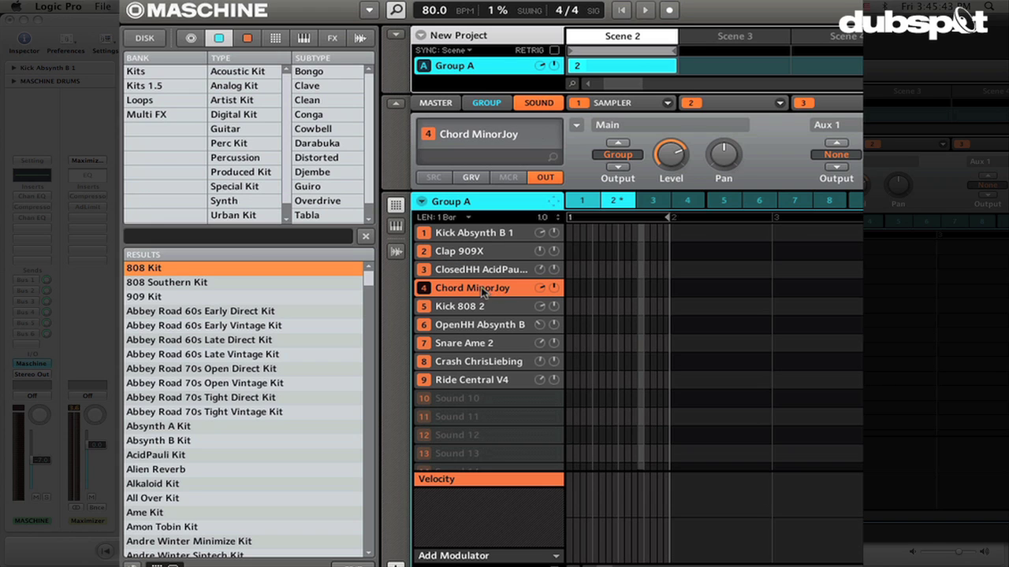
left_click(502, 307)
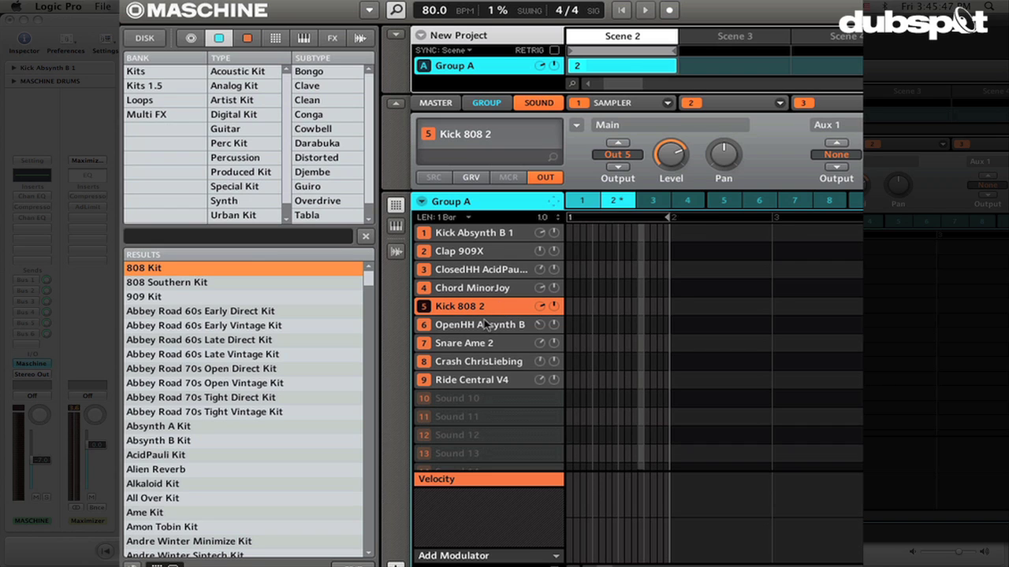
left_click(487, 326)
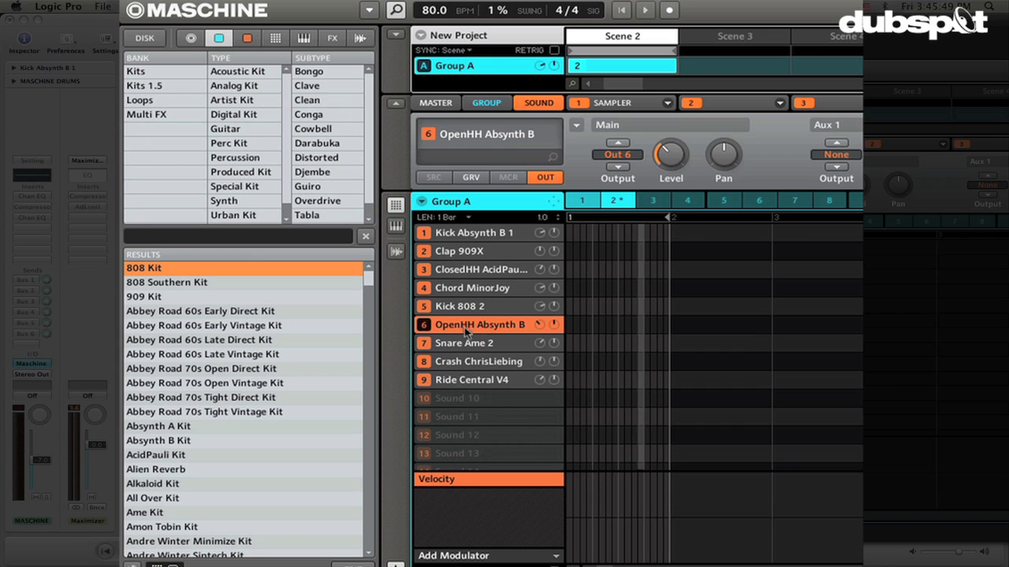
left_click(490, 341)
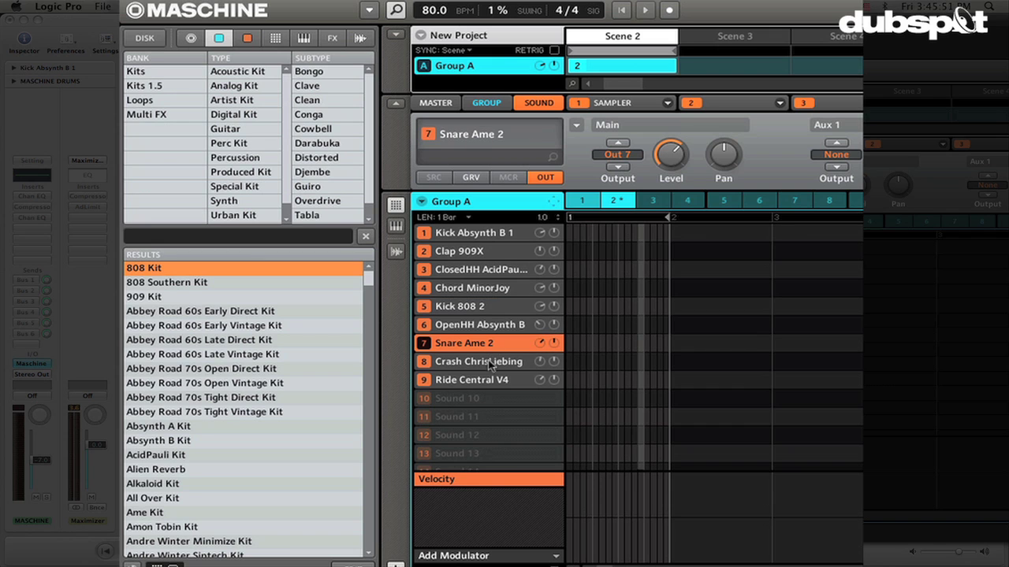
left_click(490, 362)
Route the Ride Central V4 sound's main output to Out 6.
left_click(490, 382)
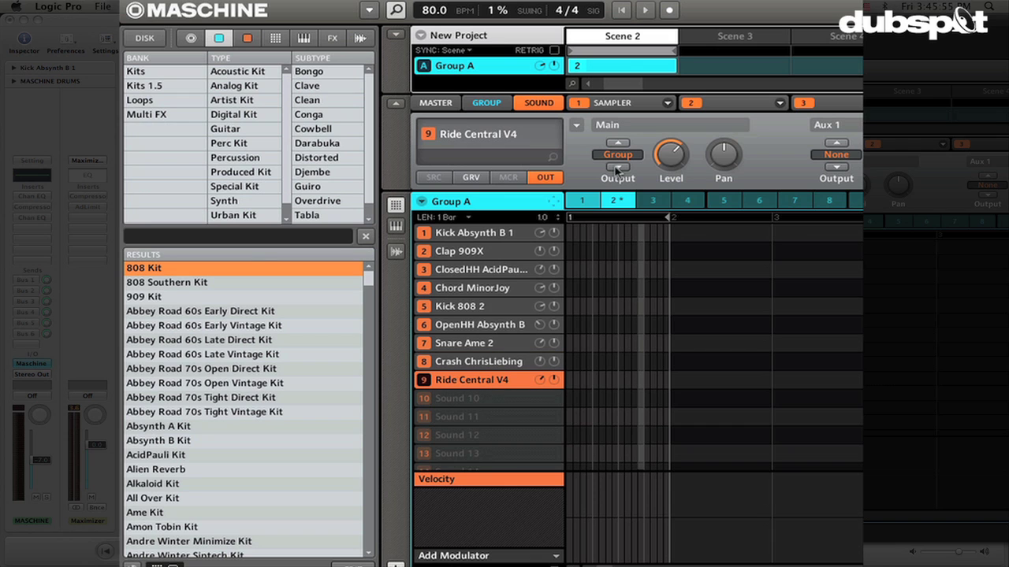
left_click(619, 156)
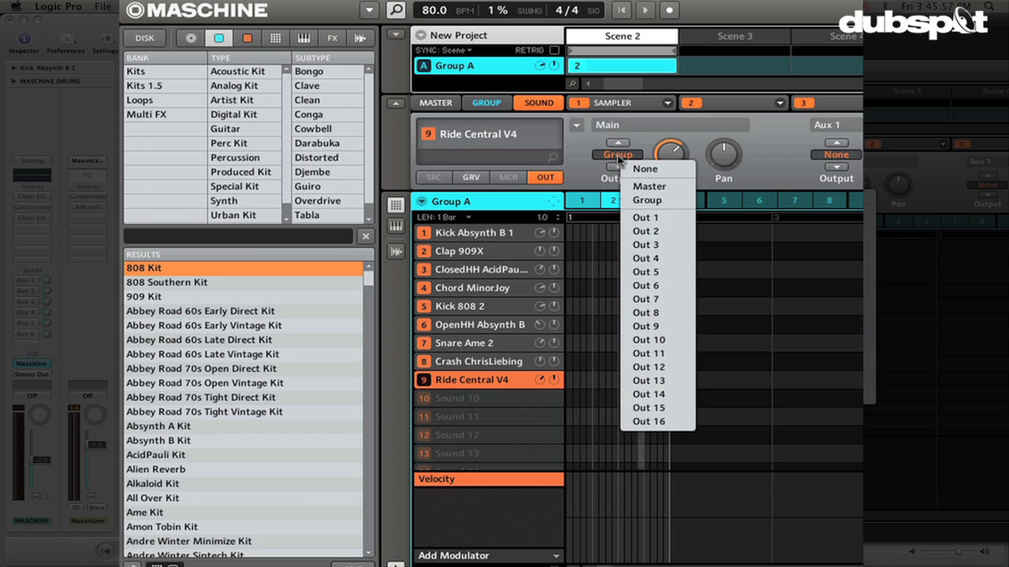
left_click(662, 285)
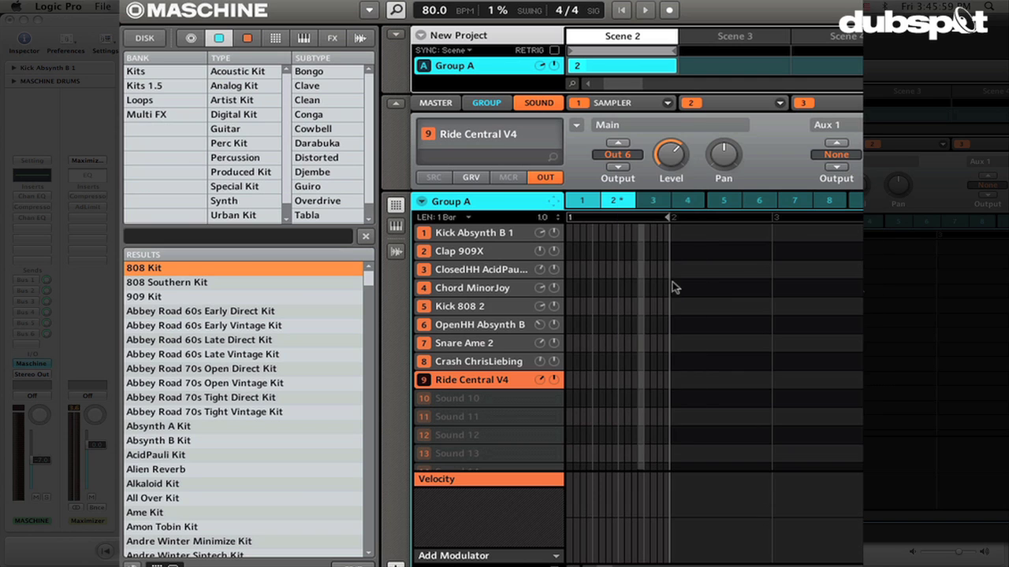
Compare the output routing of the open hi-hat, crash and ride sounds, and close the Maschine window.
left_click(502, 341)
left_click(501, 326)
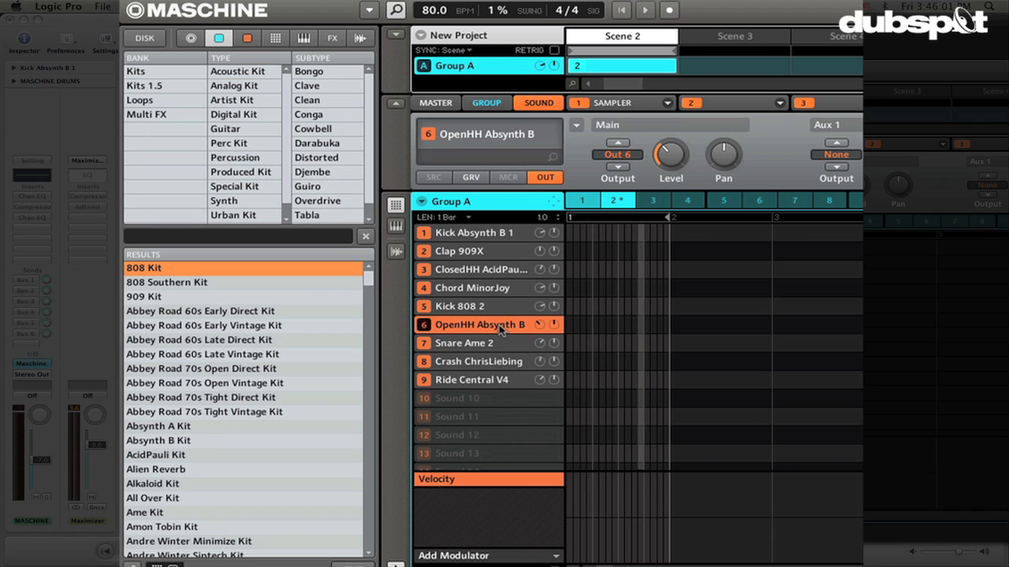
left_click(481, 362)
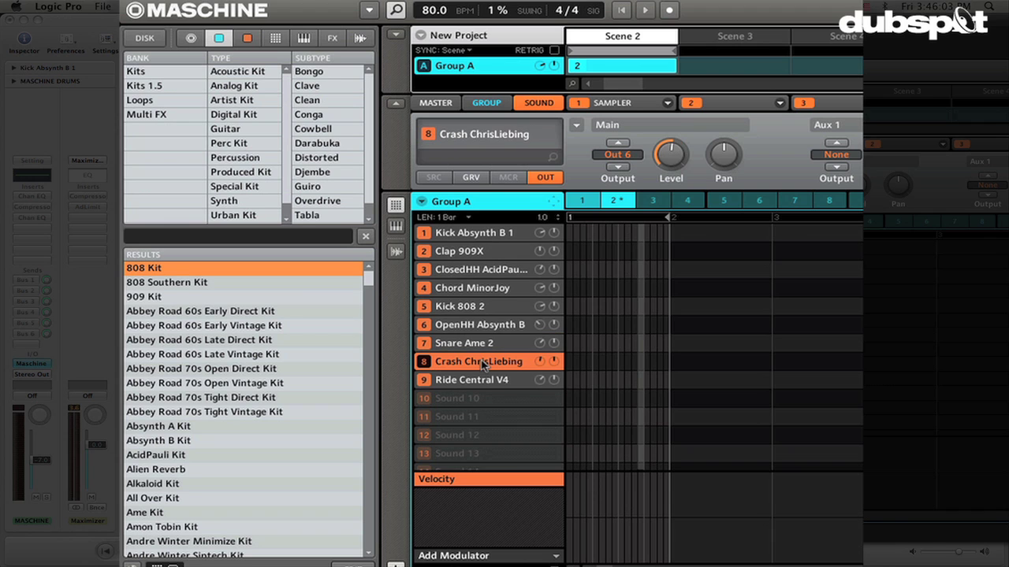
left_click(483, 381)
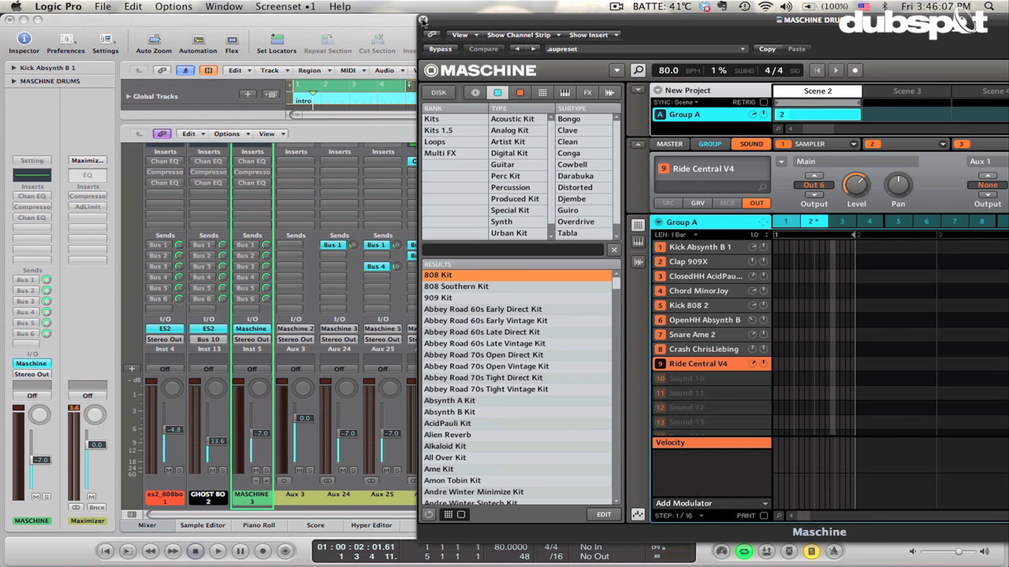
left_click(423, 20)
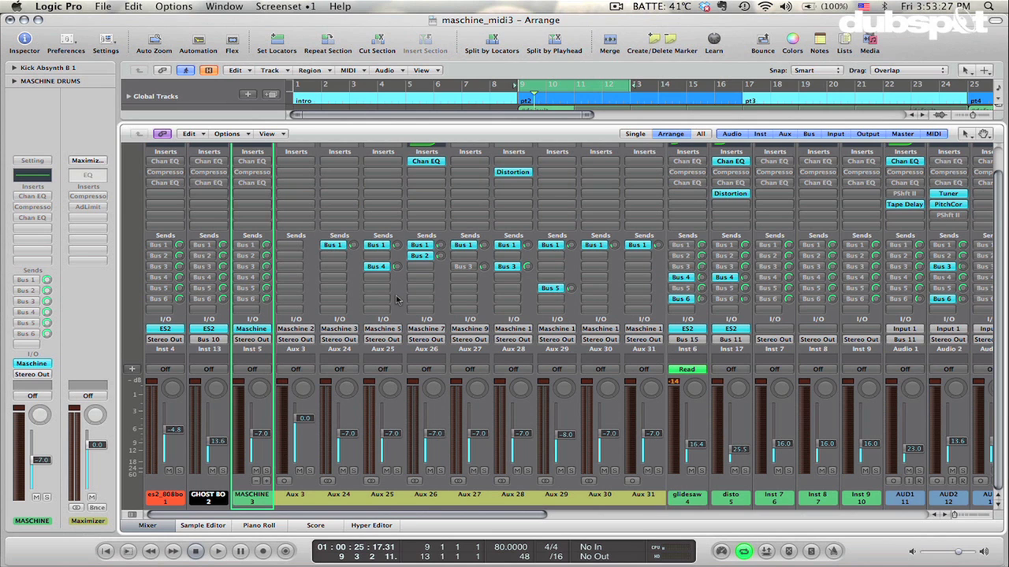
Hide the mixer and select the glidesaw track in the arrangement.
key("x")
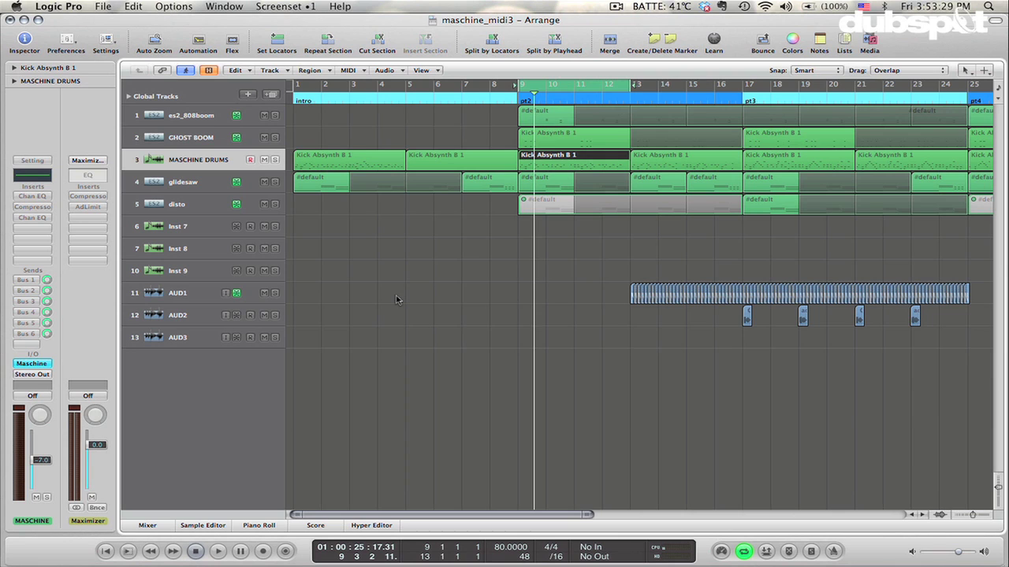
left_click(169, 186)
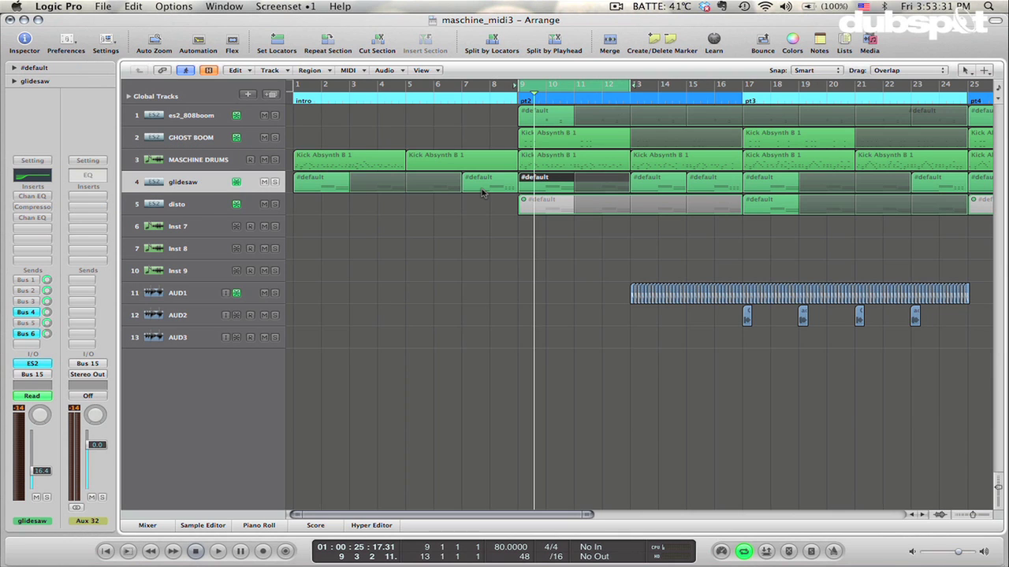
key("ctrl+s")
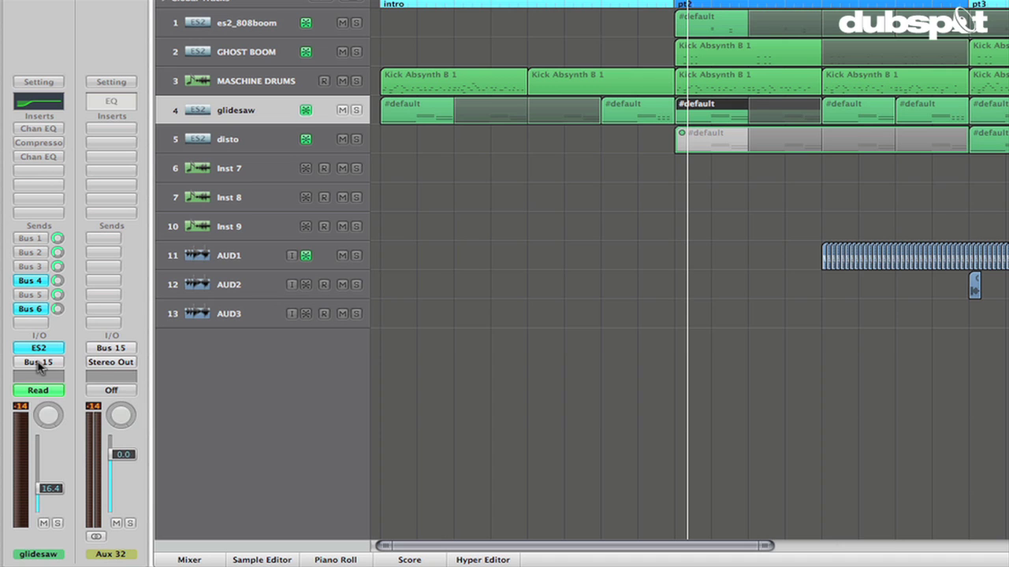
View the available buses for the glidesaw channel's output without changing its routing.
left_click(38, 365)
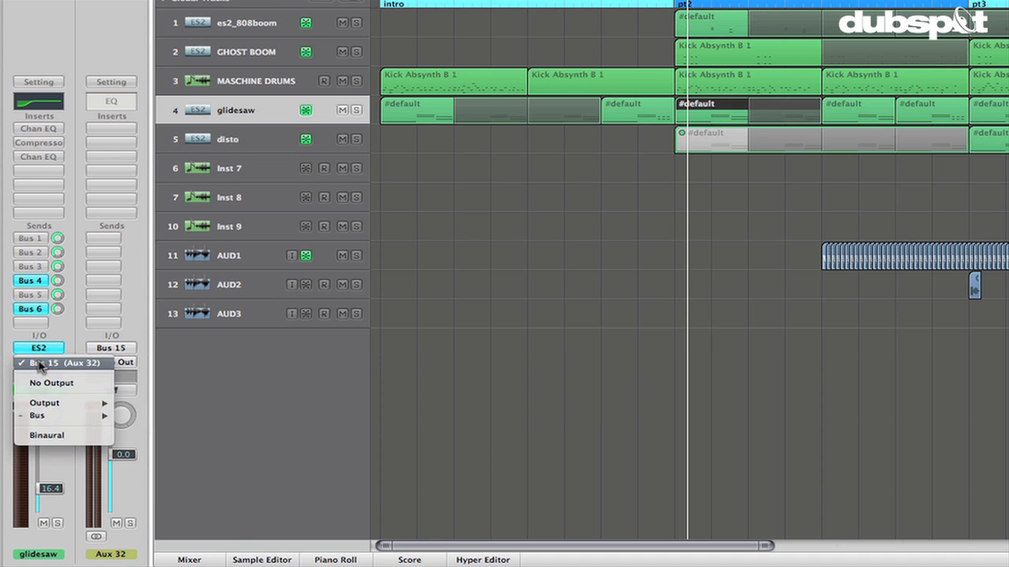
mouse_move(105, 420)
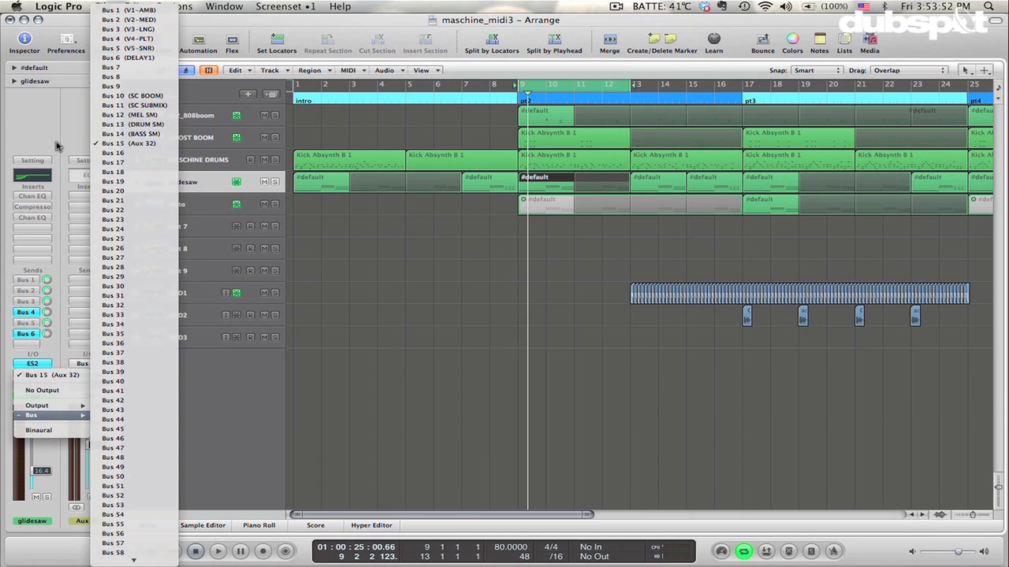
left_click(165, 61)
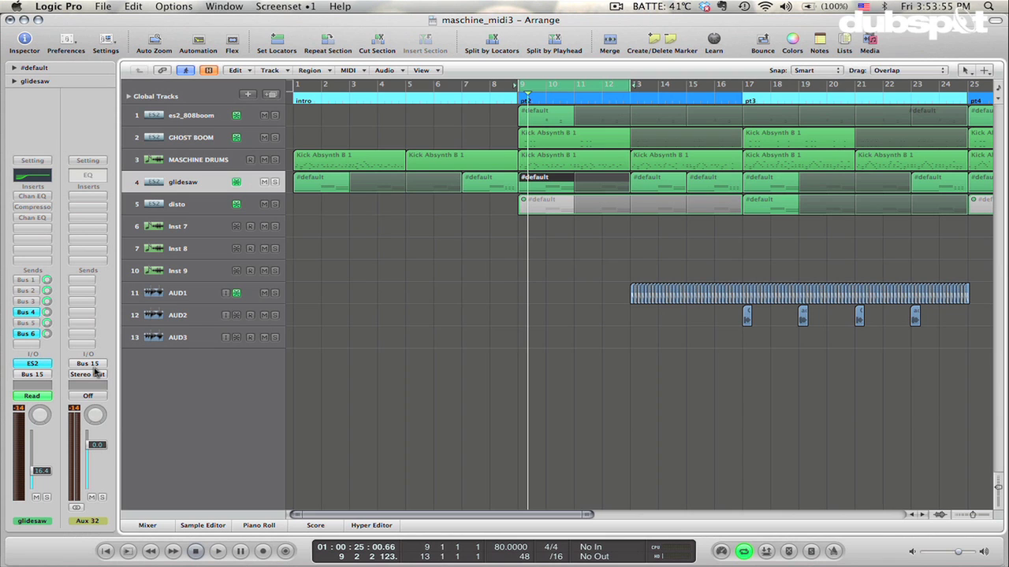
Open Maschine from the MASCHINE DRUMS track and show the sampling record page for Sound 1 of Group B.
left_click(185, 160)
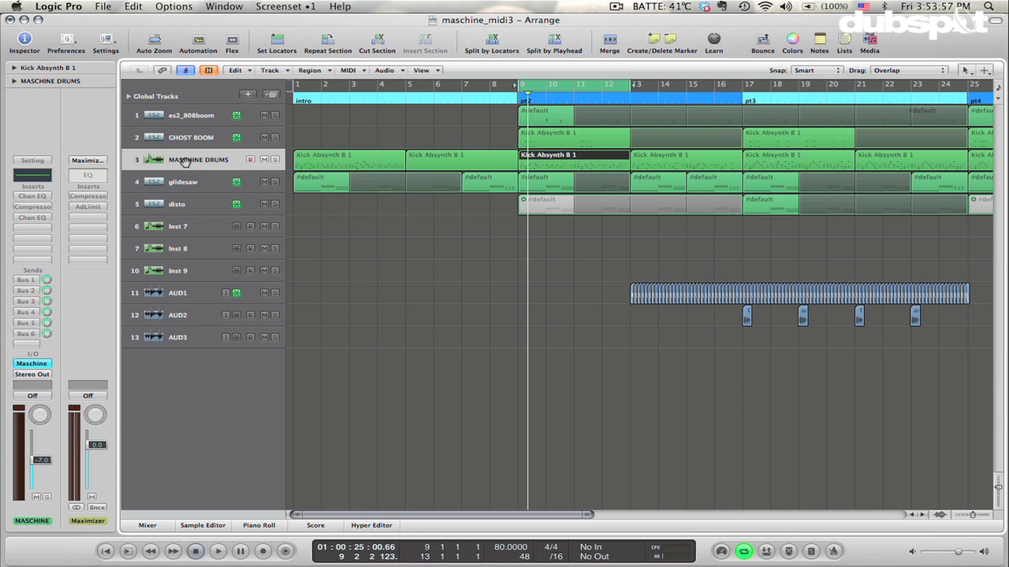
left_click(25, 365)
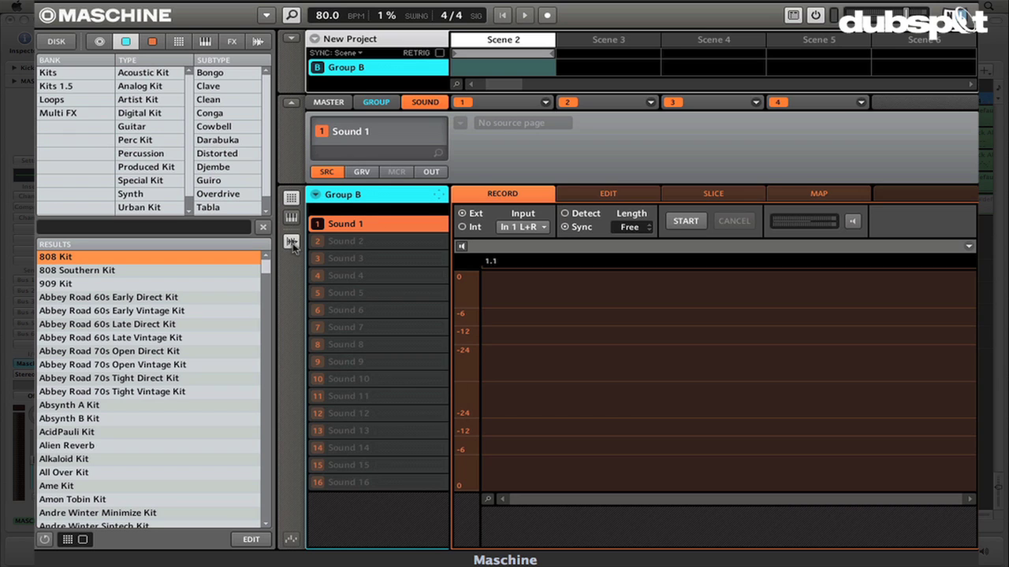
left_click(292, 242)
left_click(292, 243)
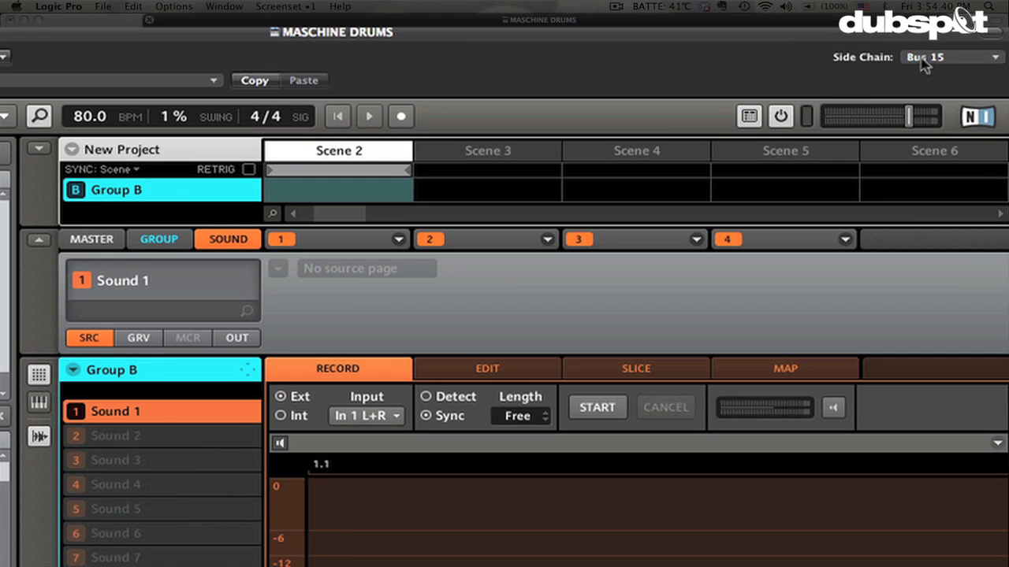
Set Maschine's side chain source to Bus 15 and briefly play the song to check the incoming signal.
left_click(990, 58)
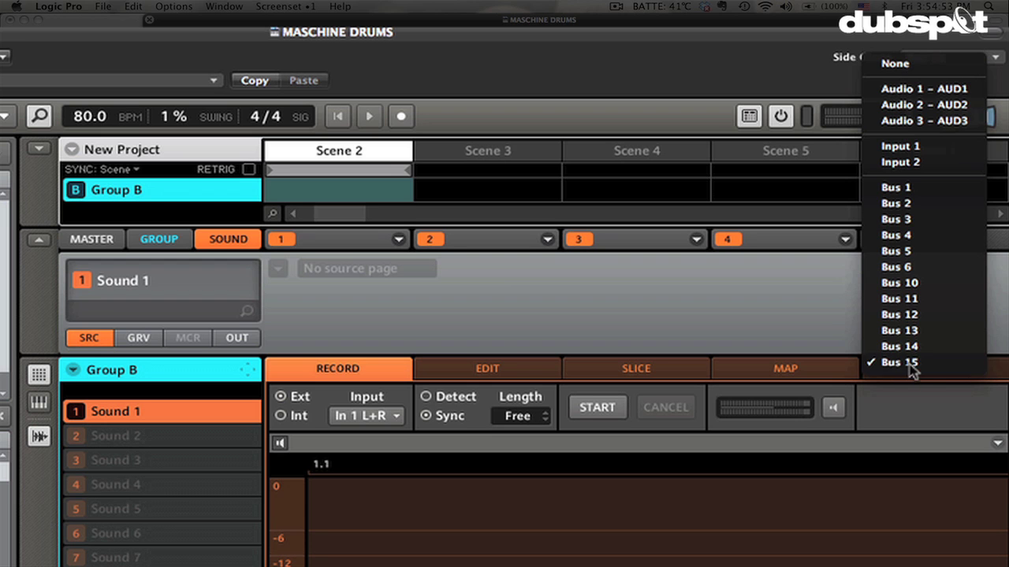
left_click(908, 364)
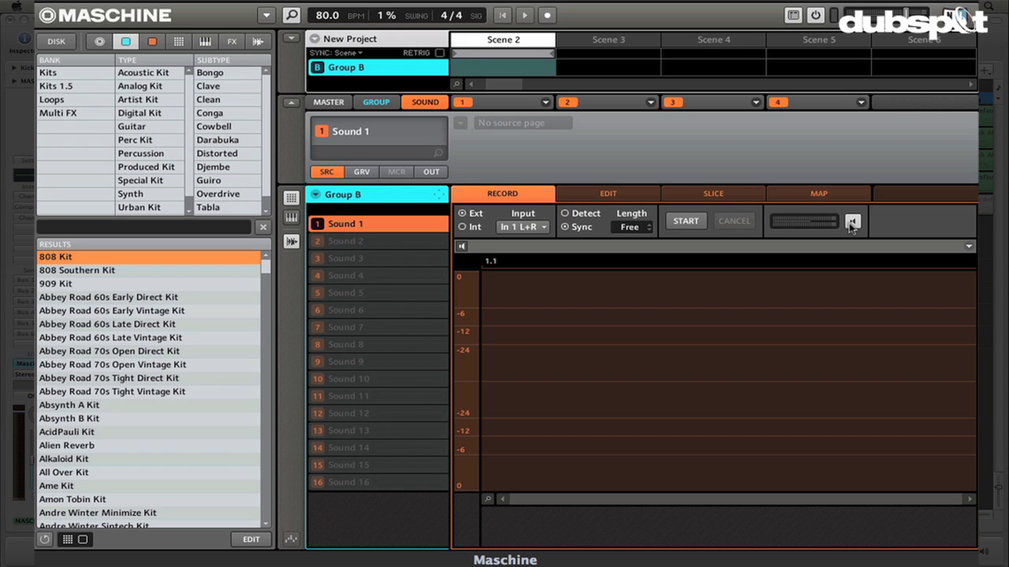
key("space")
key("space")
Record the synced external input In 1 L+R into Sound 1 of Group B while the song plays, and stop playback.
left_click(687, 223)
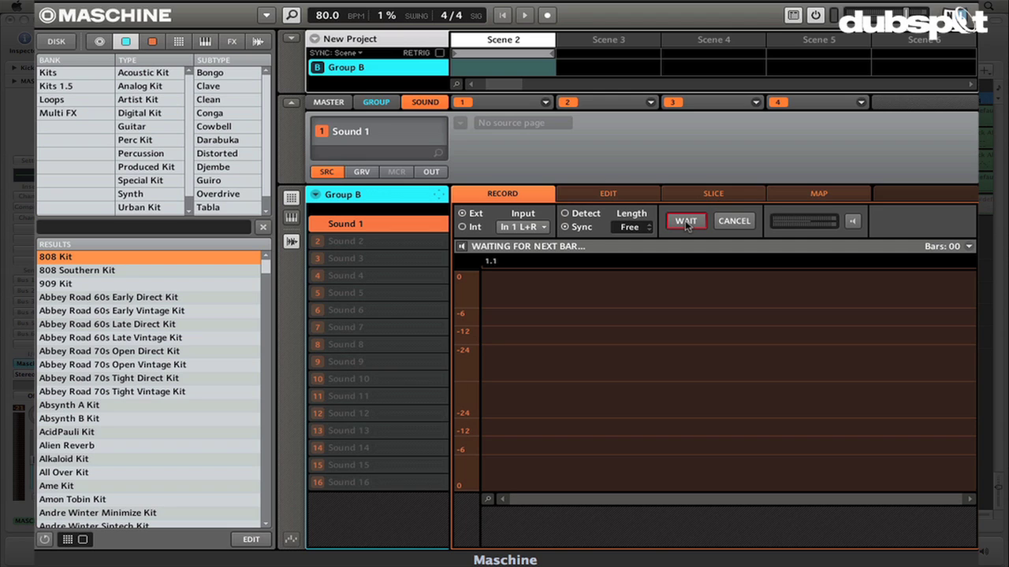
key("space")
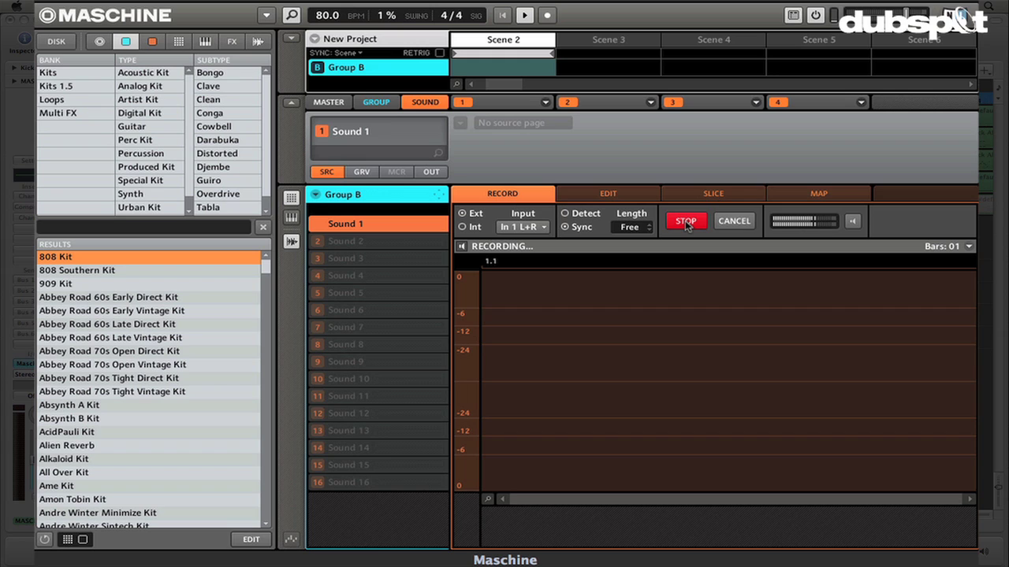
left_click(686, 223)
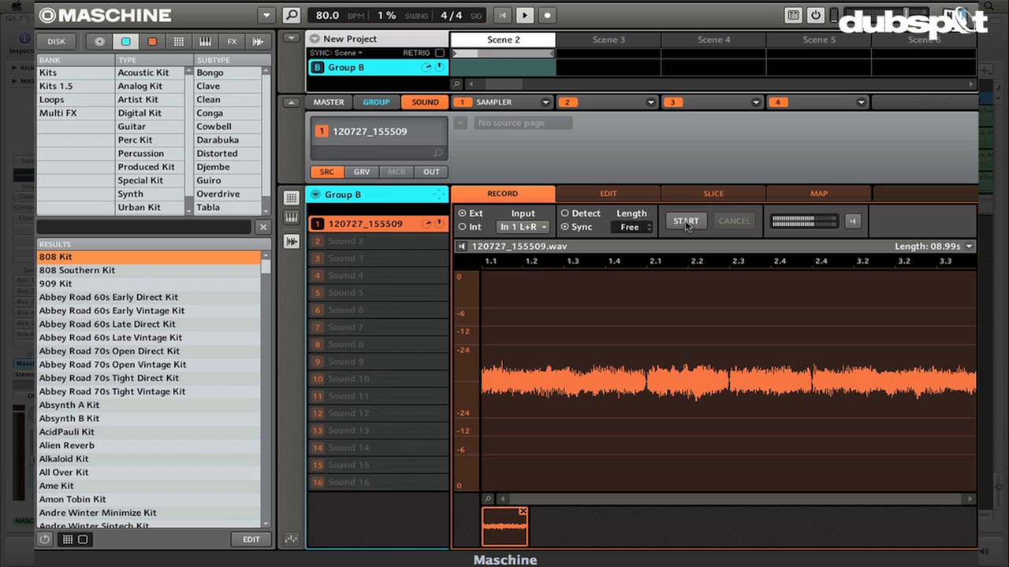
key("space")
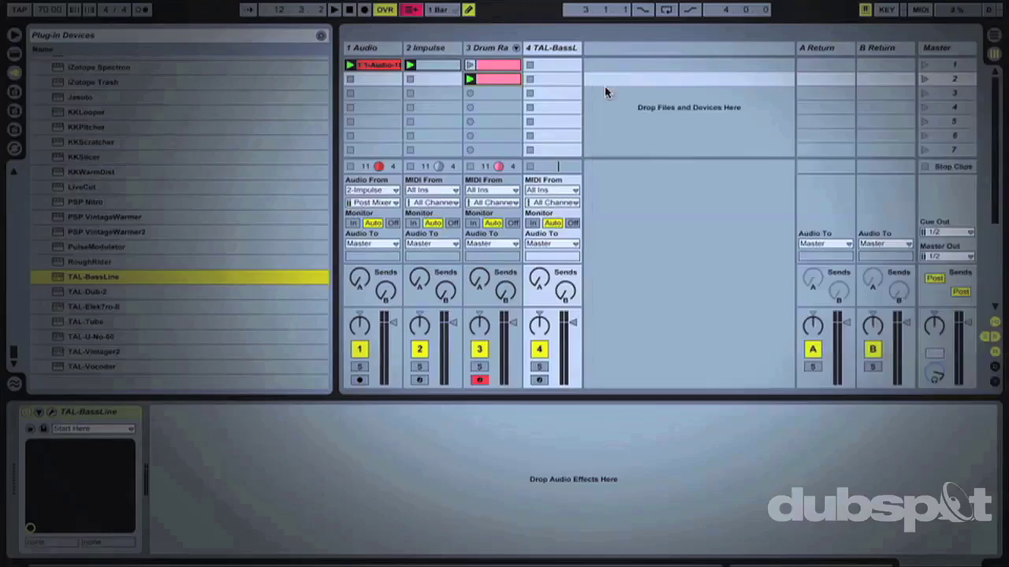
In Ableton Live, create a MIDI clip in the second slot of the TAL-BassLine track and fold its note editor.
double_click(550, 81)
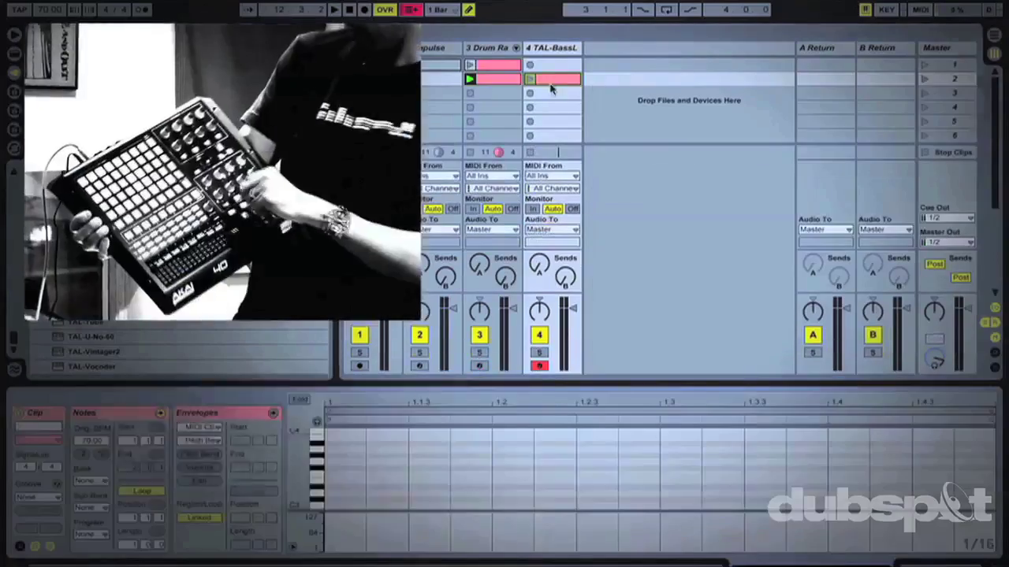
left_click(299, 400)
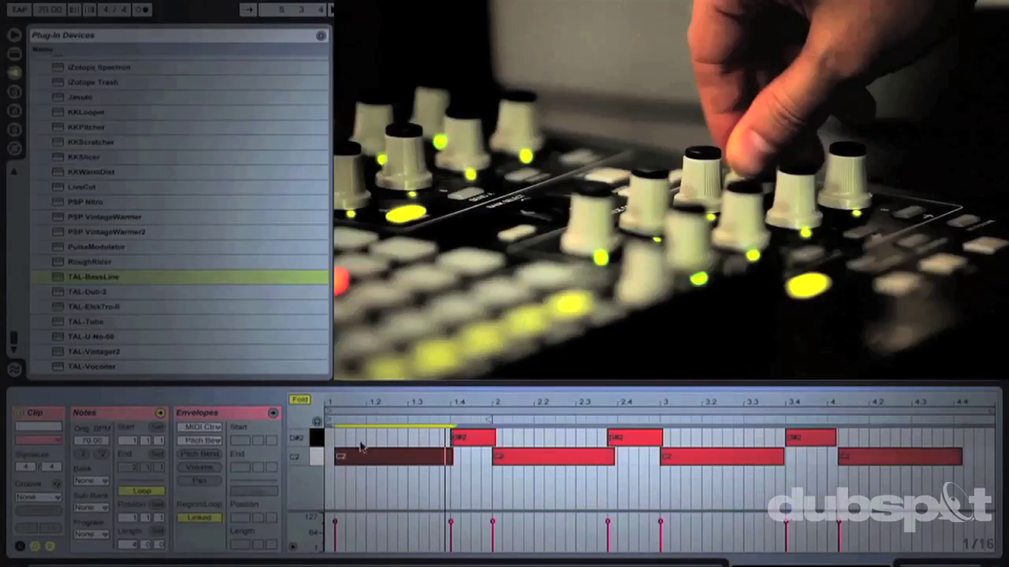